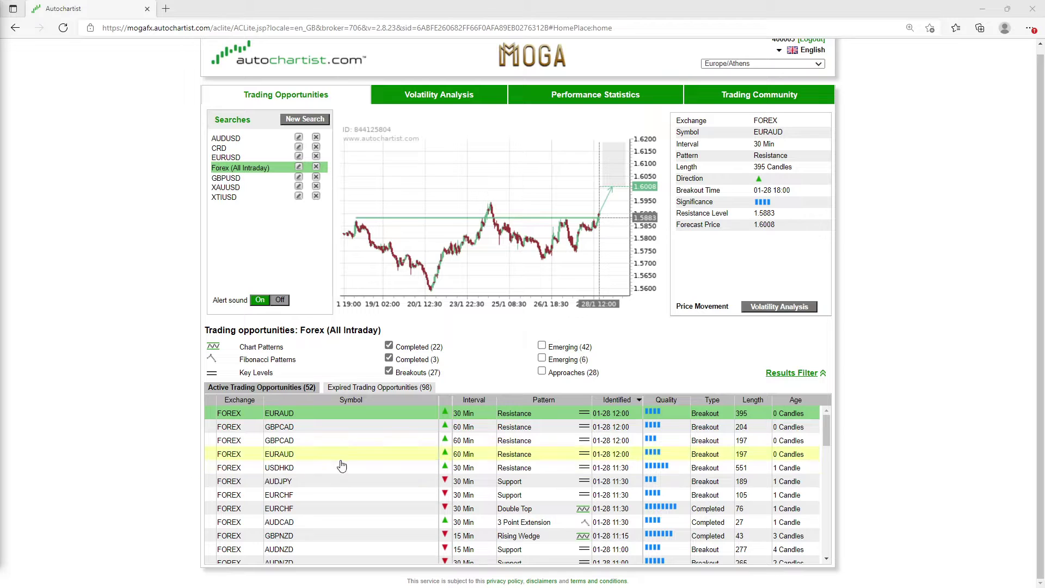
pyautogui.click(541, 347)
pyautogui.click(542, 359)
pyautogui.click(542, 372)
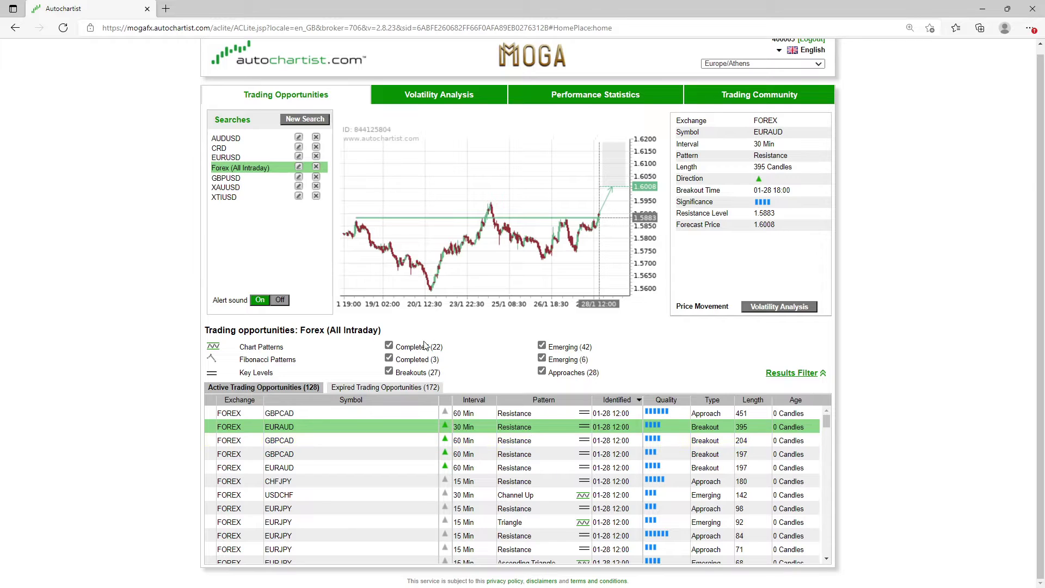
pyautogui.click(542, 346)
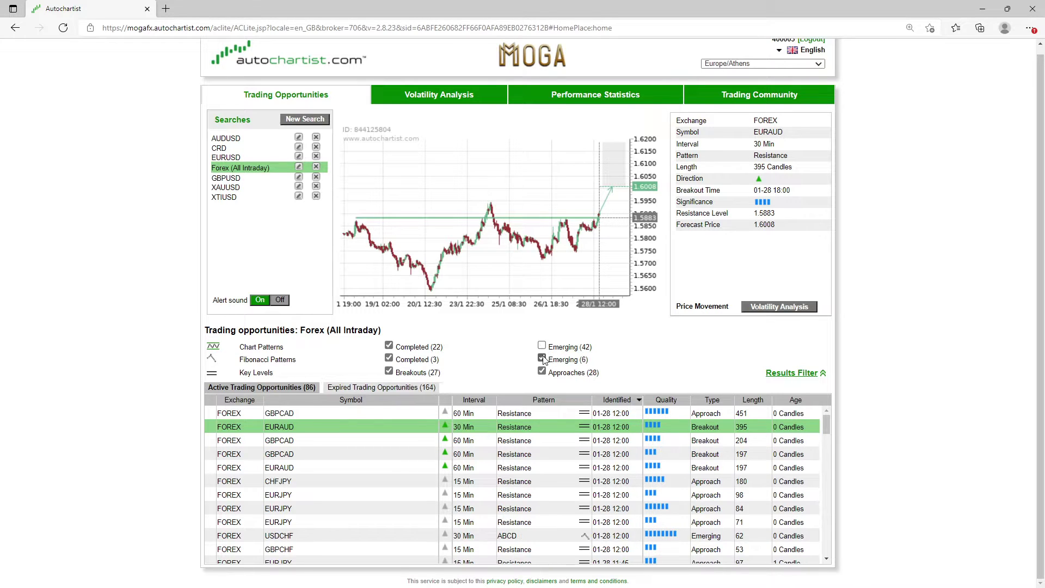
pyautogui.click(542, 359)
pyautogui.click(542, 372)
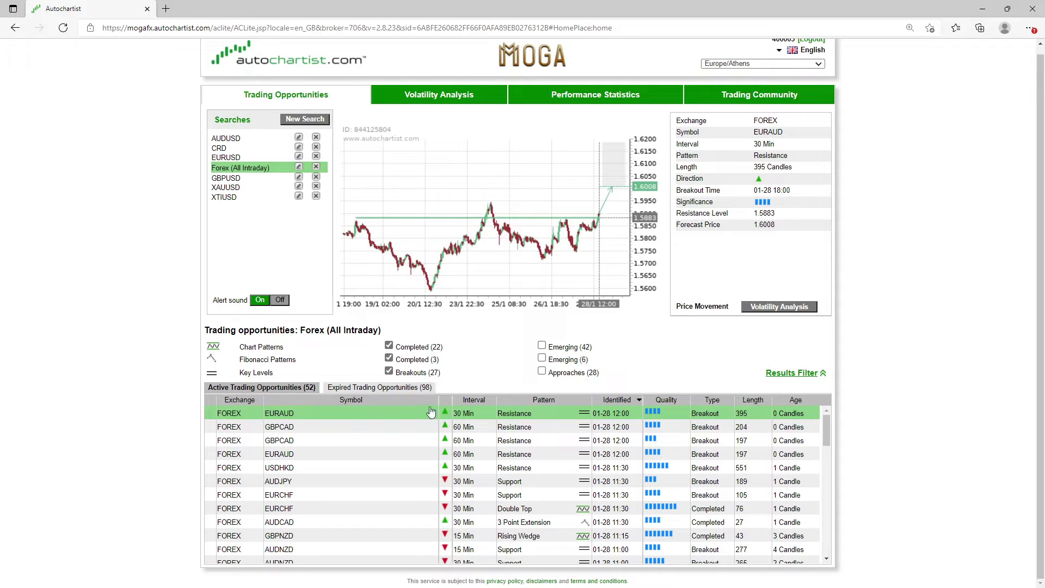
pyautogui.click(542, 345)
pyautogui.click(544, 359)
pyautogui.click(541, 371)
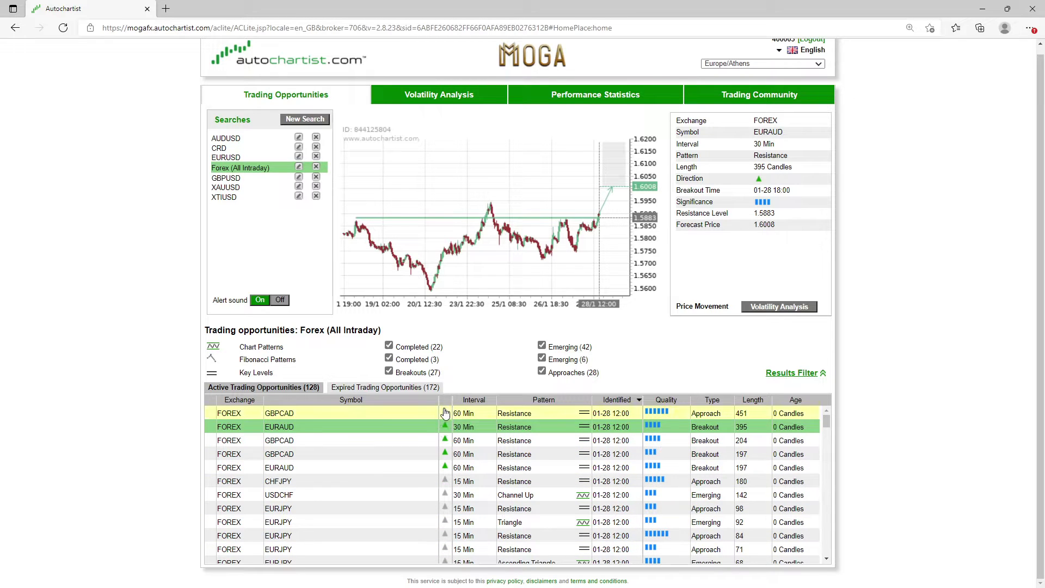
pyautogui.click(542, 346)
pyautogui.click(542, 358)
pyautogui.click(542, 371)
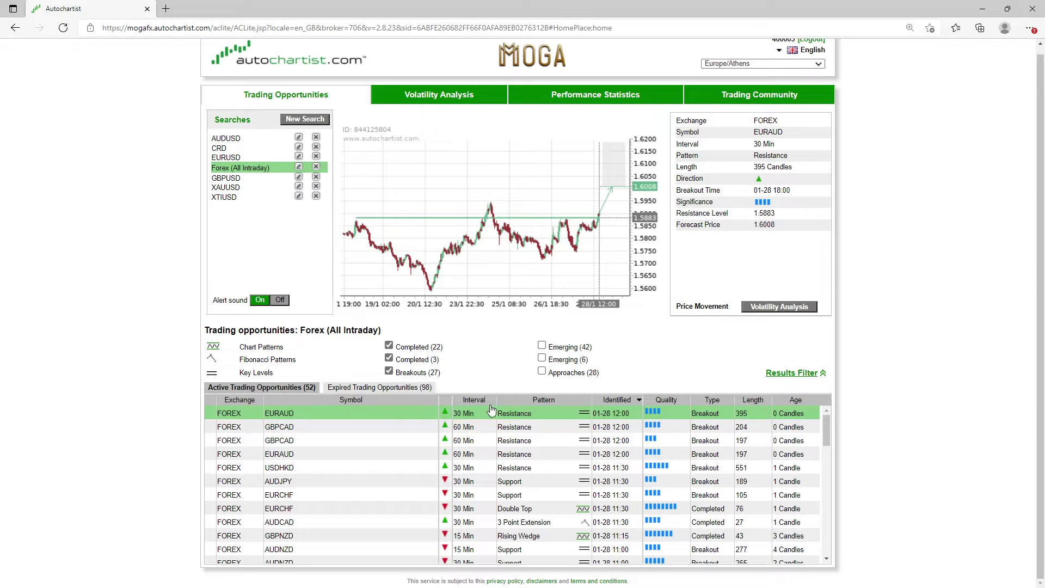
pyautogui.click(445, 427)
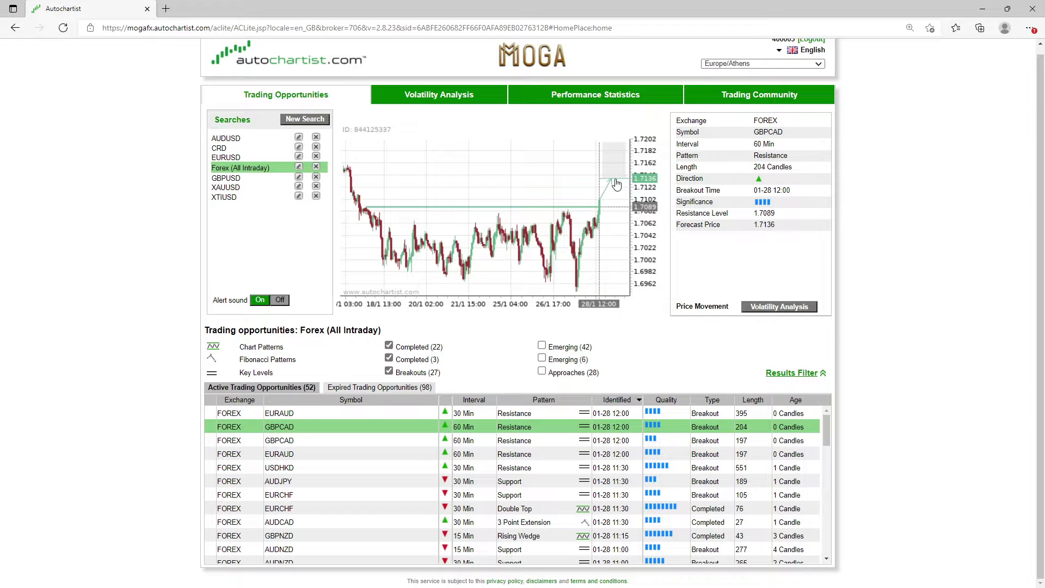
pyautogui.click(388, 345)
pyautogui.click(388, 358)
pyautogui.click(389, 370)
pyautogui.click(542, 345)
pyautogui.click(541, 358)
pyautogui.click(541, 371)
pyautogui.click(479, 419)
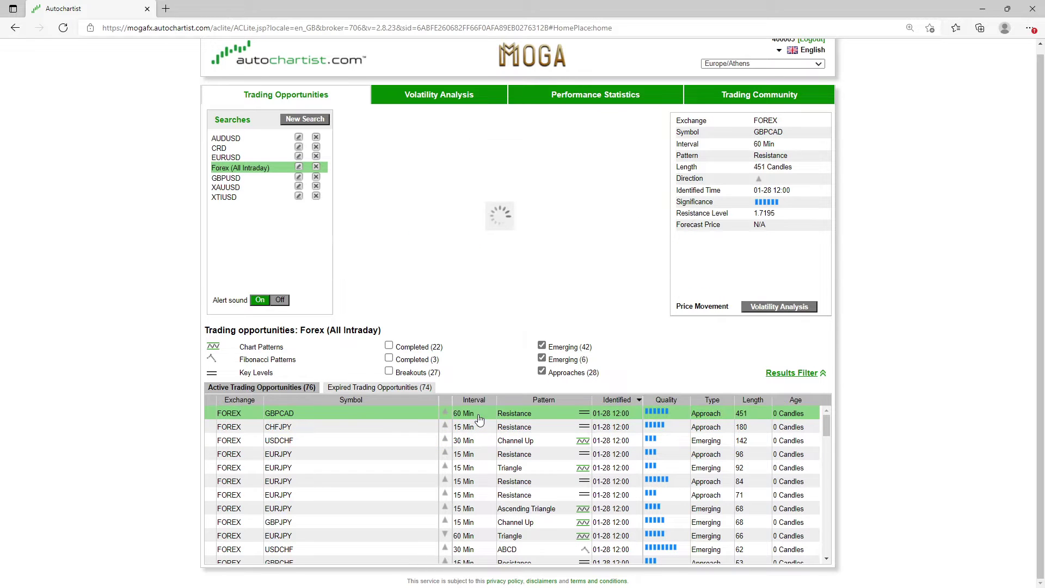
pyautogui.moveTo(766, 225); pyautogui.dragTo(687, 226)
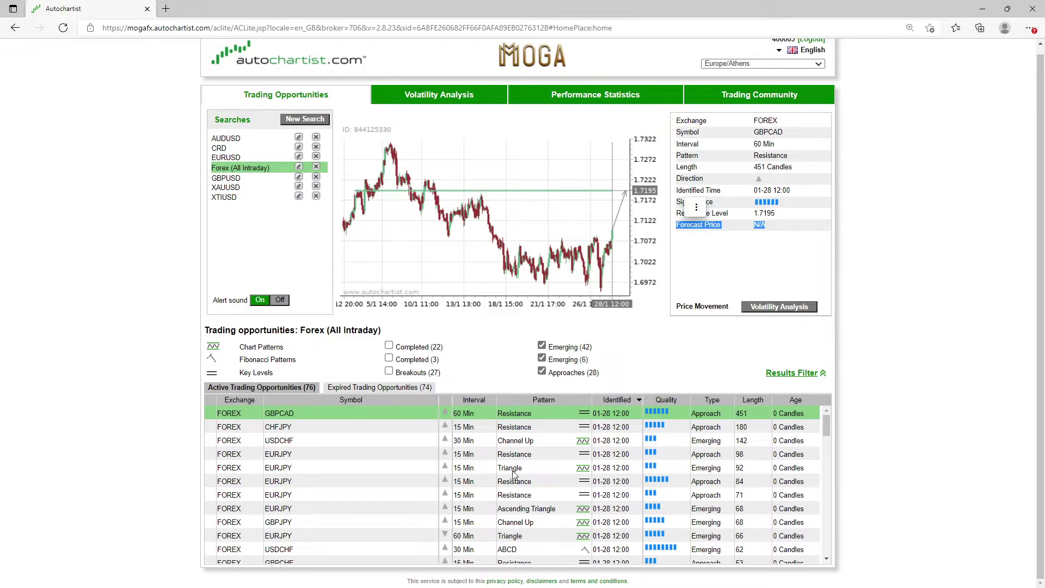
pyautogui.click(514, 442)
pyautogui.click(516, 456)
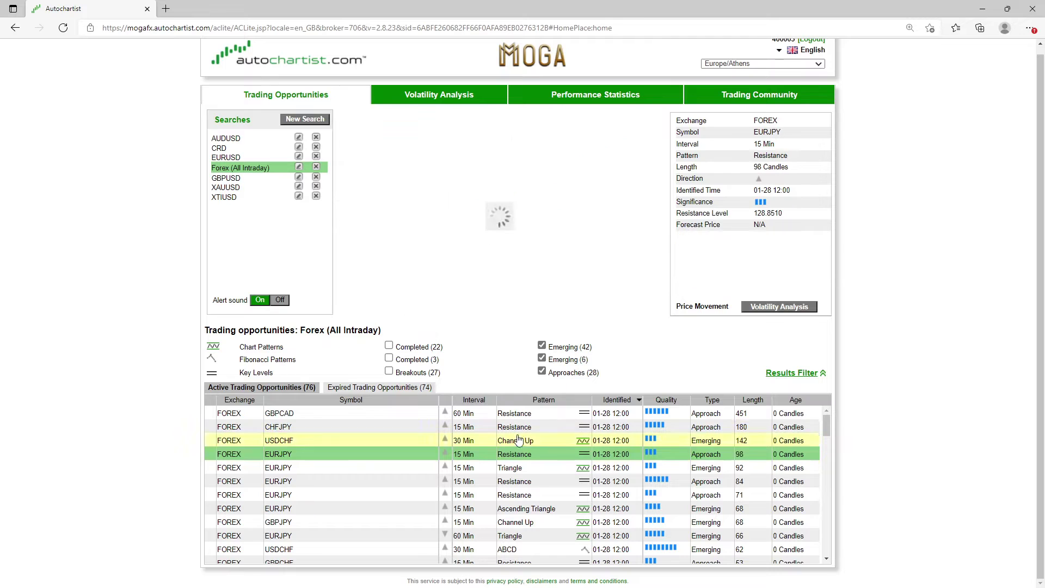
pyautogui.click(388, 345)
pyautogui.click(388, 359)
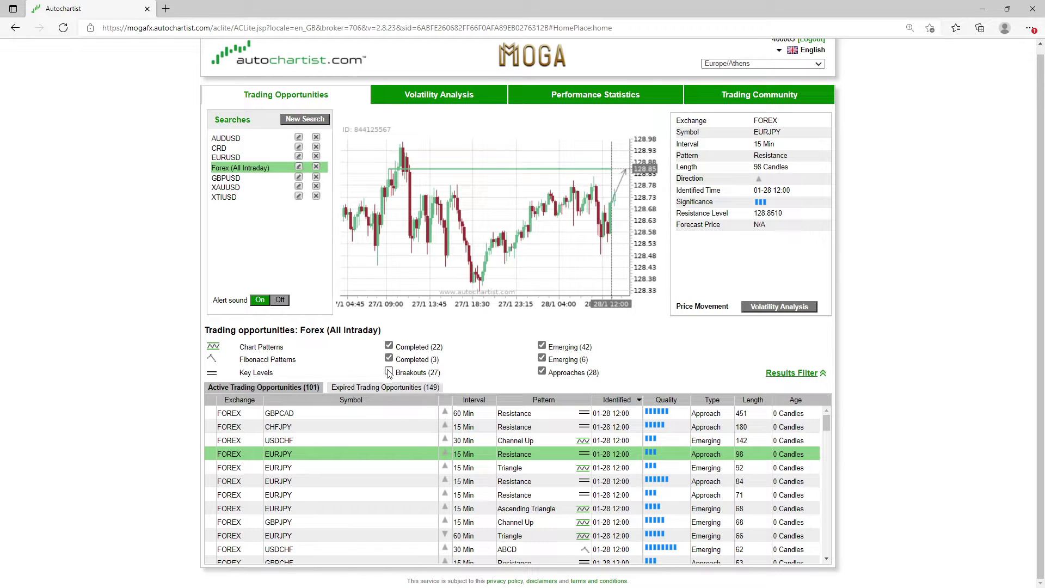
pyautogui.click(510, 370)
pyautogui.click(542, 358)
pyautogui.click(541, 345)
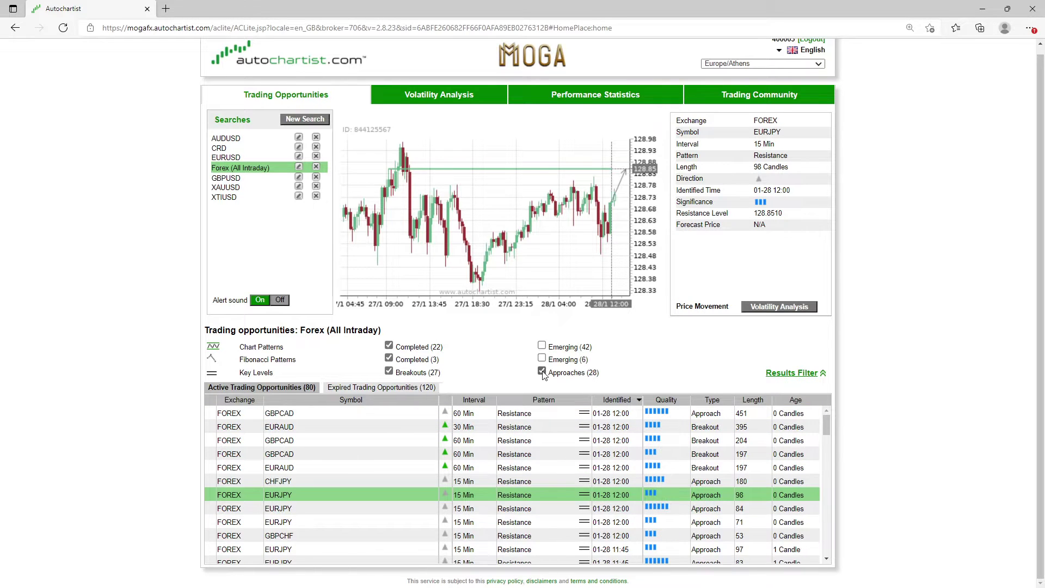
pyautogui.click(541, 370)
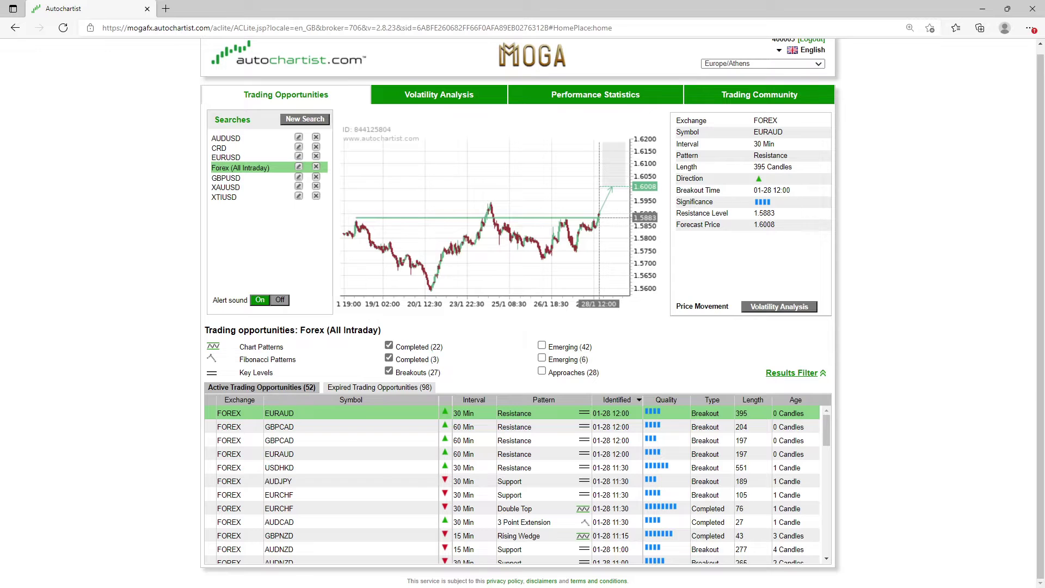
# Put the closed EURCAD sell trade from Account History on the chart and scroll back to it.
pyautogui.hotkey('alt', 'Tab')
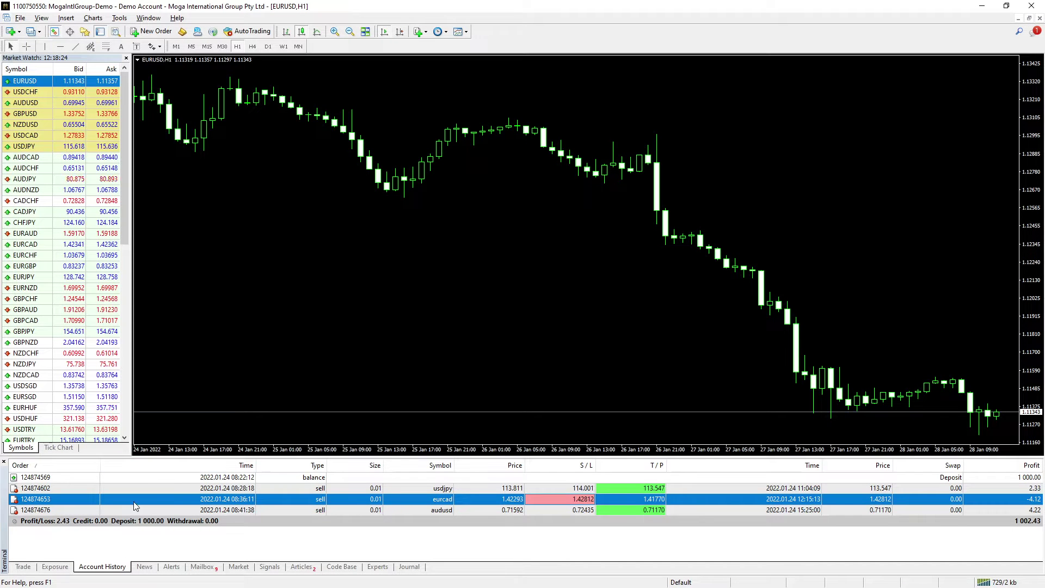
pyautogui.click(31, 568)
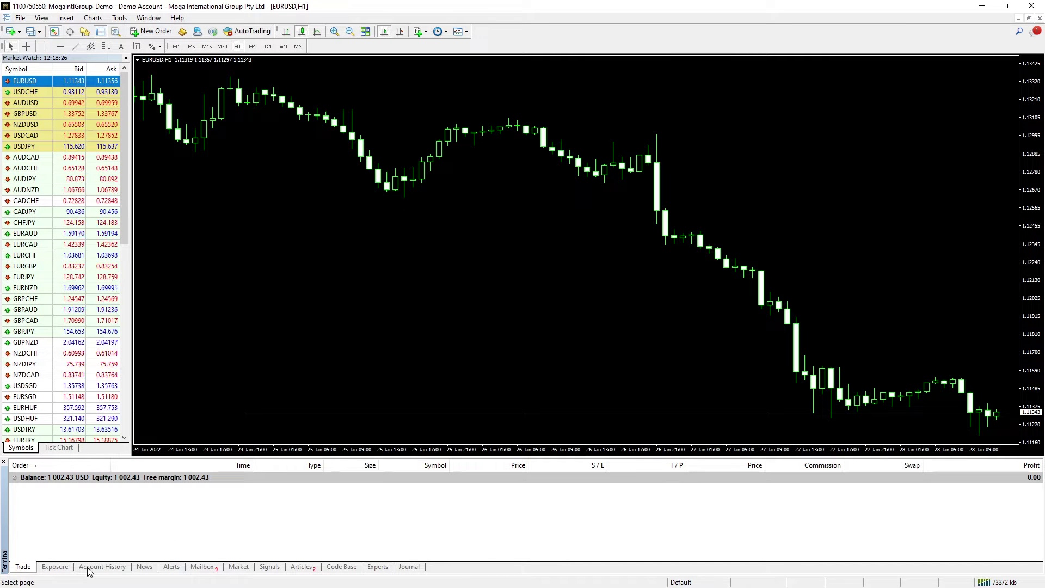
pyautogui.click(91, 569)
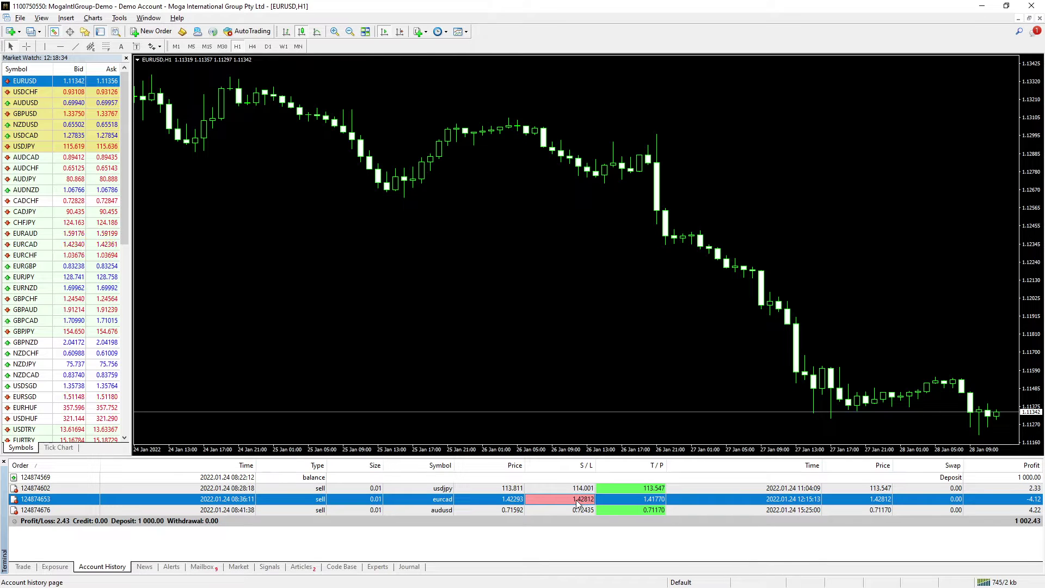
pyautogui.moveTo(605, 394); pyautogui.dragTo(606, 394)
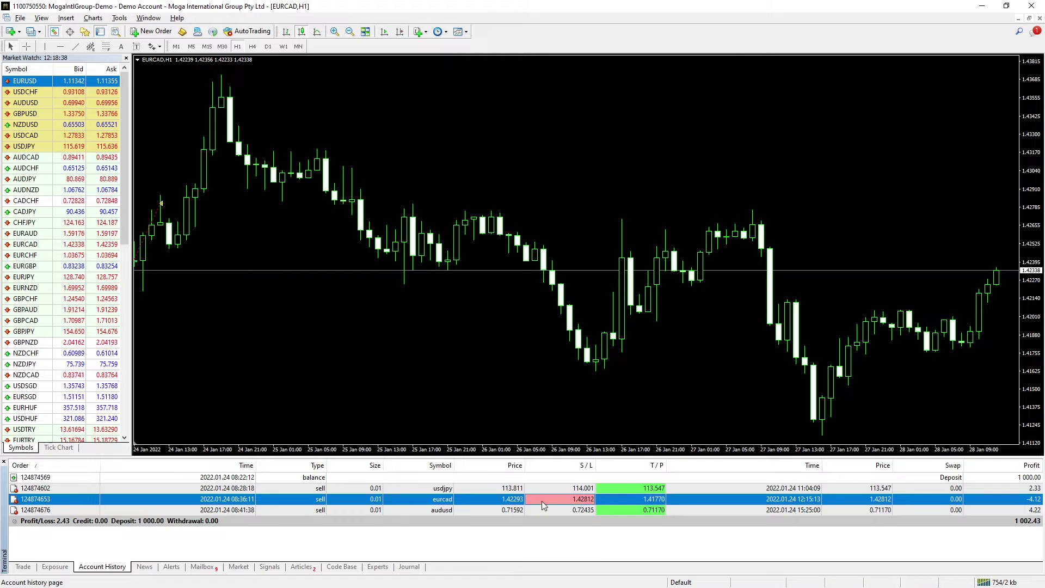
pyautogui.scroll(2, 556, 404)
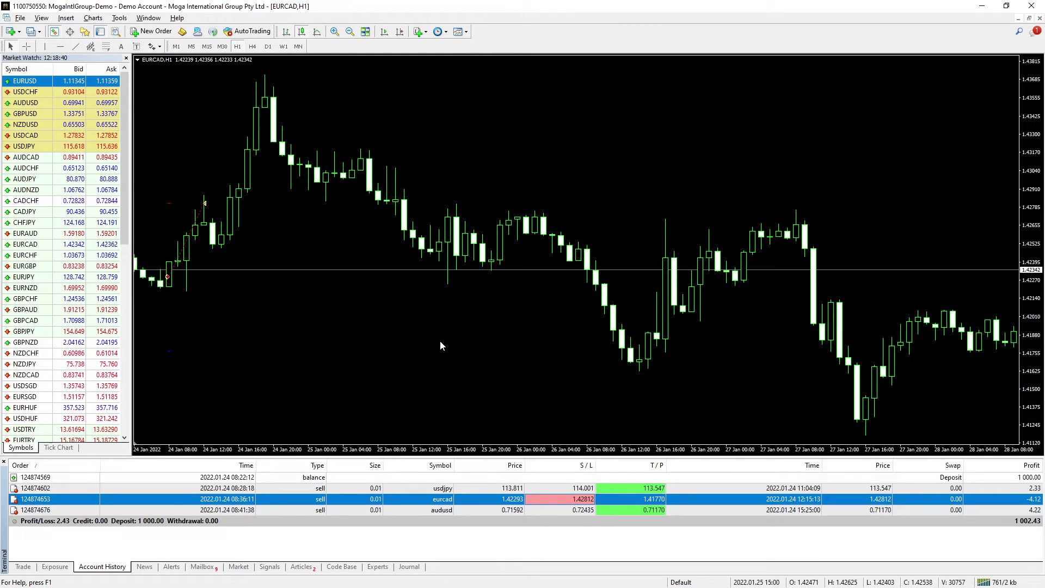
pyautogui.scroll(4, 441, 338)
pyautogui.scroll(3, 450, 338)
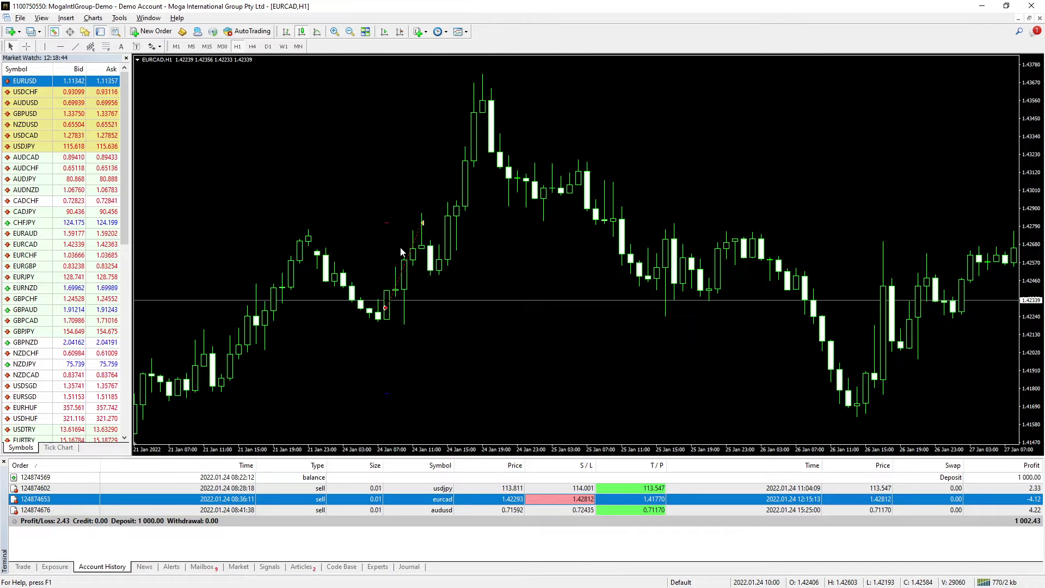
# Draw a red horizontal line at the 1.42812 resistance level.
pyautogui.middleClick(390, 223)
pyautogui.middleClick(390, 223)
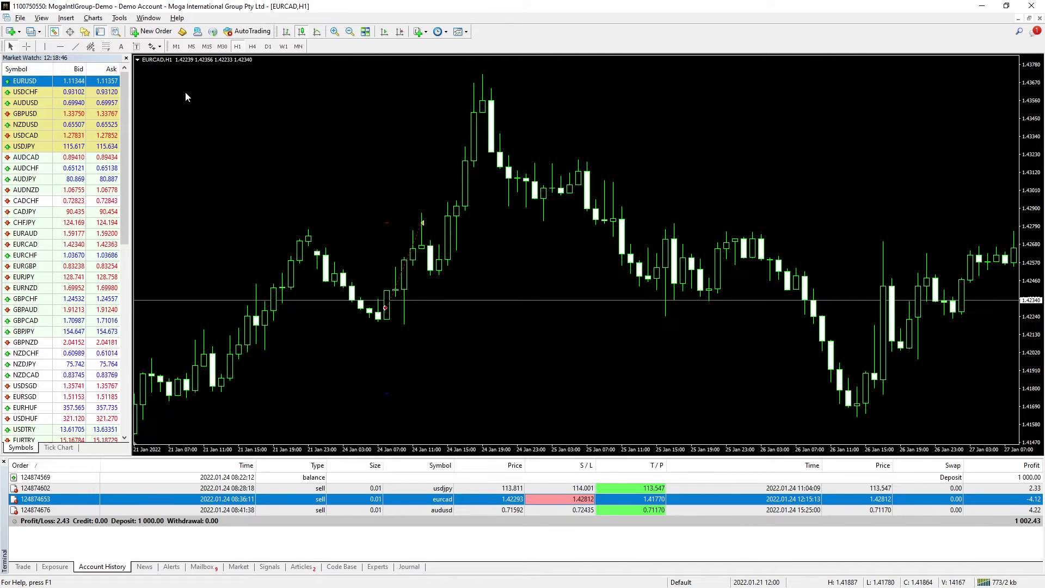
pyautogui.click(392, 223)
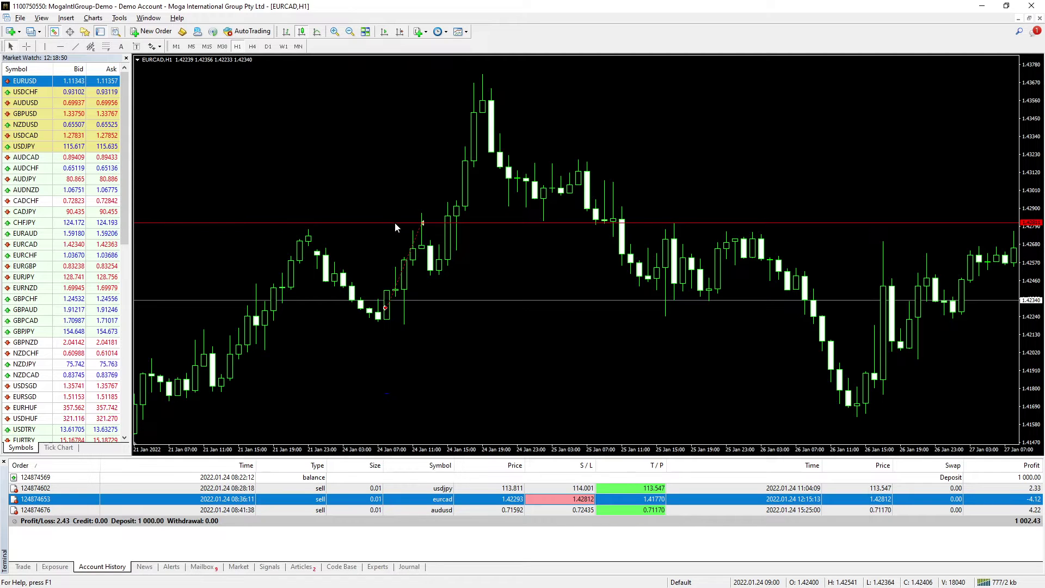
# Give the red horizontal line a thicker width in its properties.
pyautogui.rightClick(544, 223)
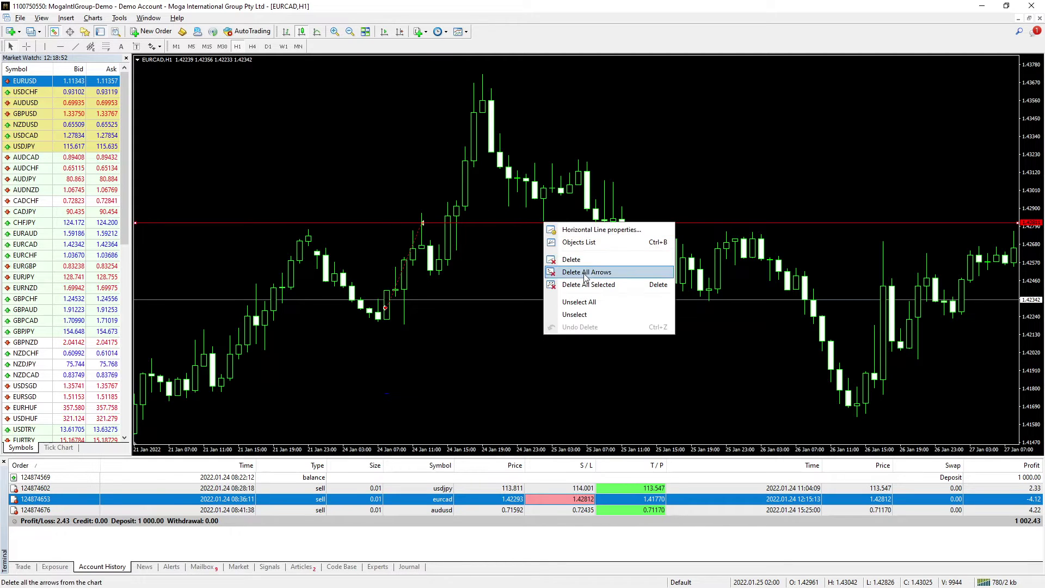
pyautogui.click(593, 229)
pyautogui.click(423, 256)
pyautogui.click(604, 306)
pyautogui.click(589, 353)
pyautogui.click(575, 345)
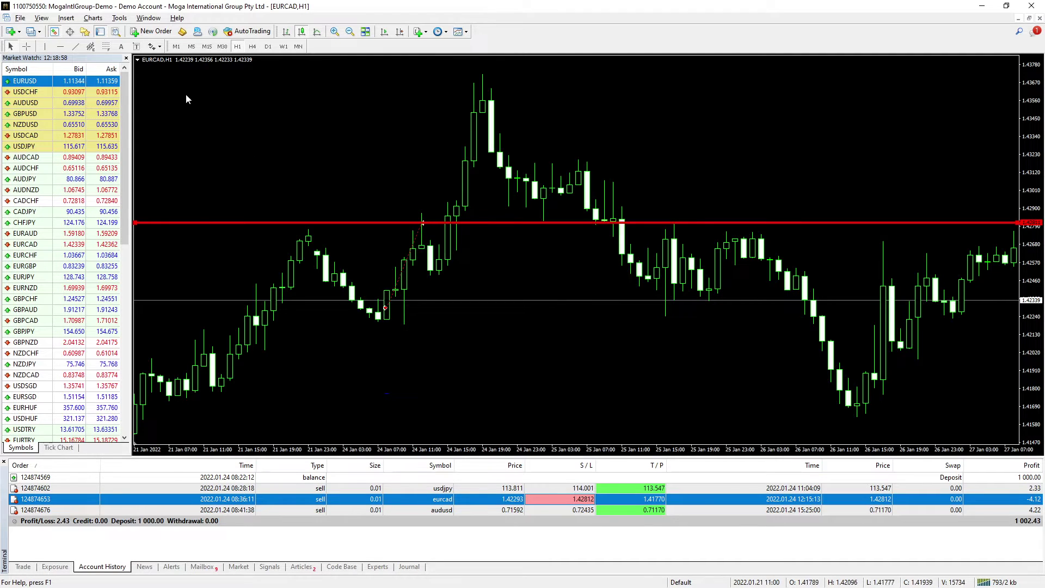
# Add a second horizontal line at the 1.41770 lower lows and colour it blue.
pyautogui.click(60, 46)
pyautogui.click(402, 392)
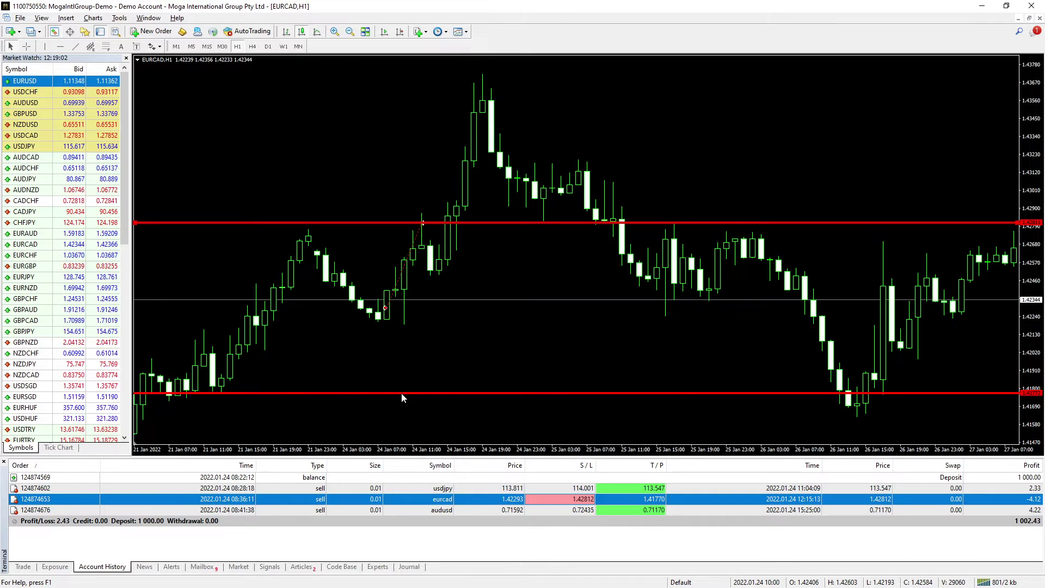
pyautogui.rightClick(402, 392)
pyautogui.moveTo(401, 404); pyautogui.dragTo(346, 403)
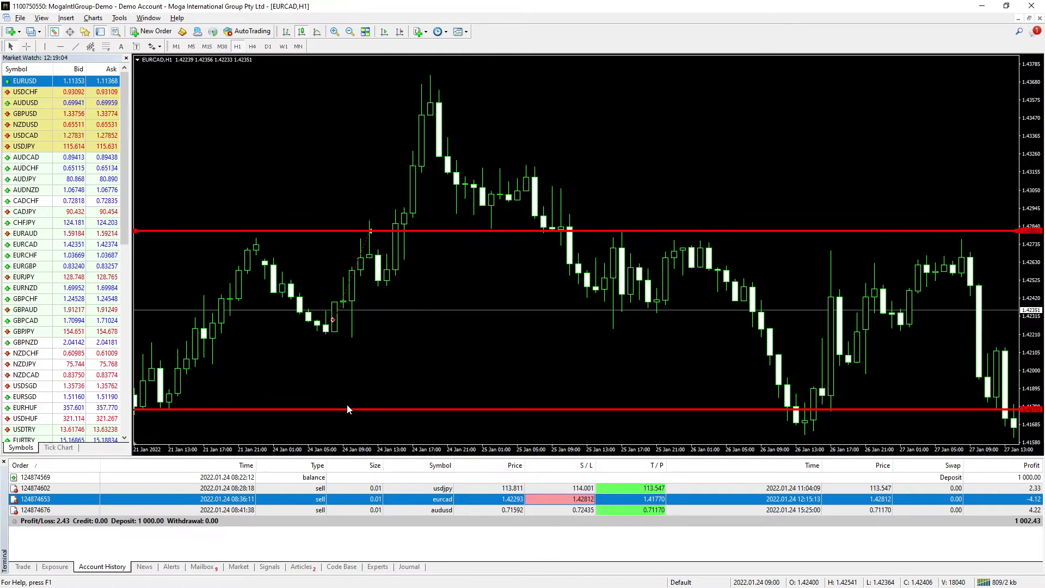
pyautogui.rightClick(348, 409)
pyautogui.click(375, 411)
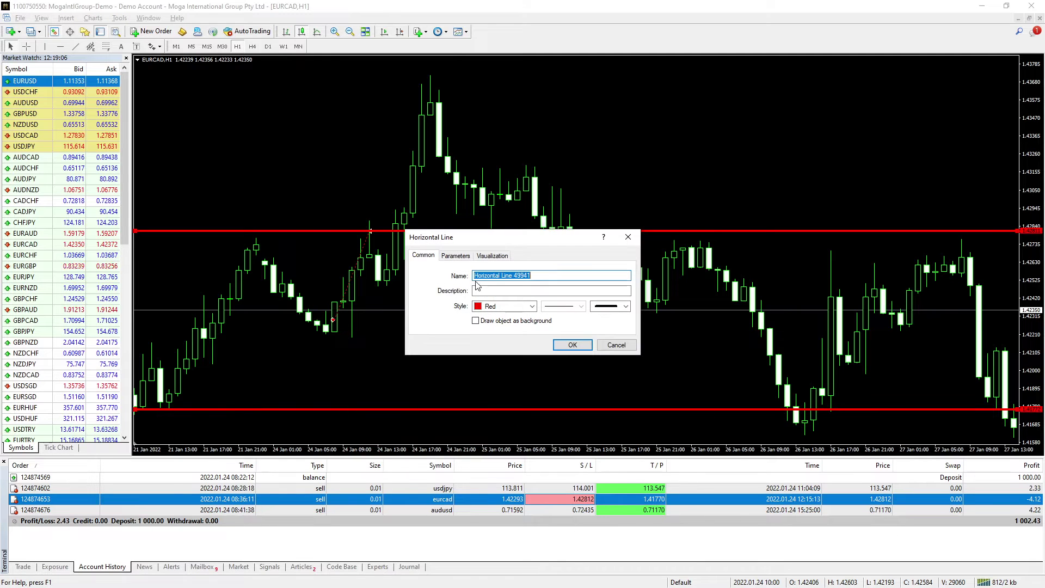
pyautogui.click(525, 306)
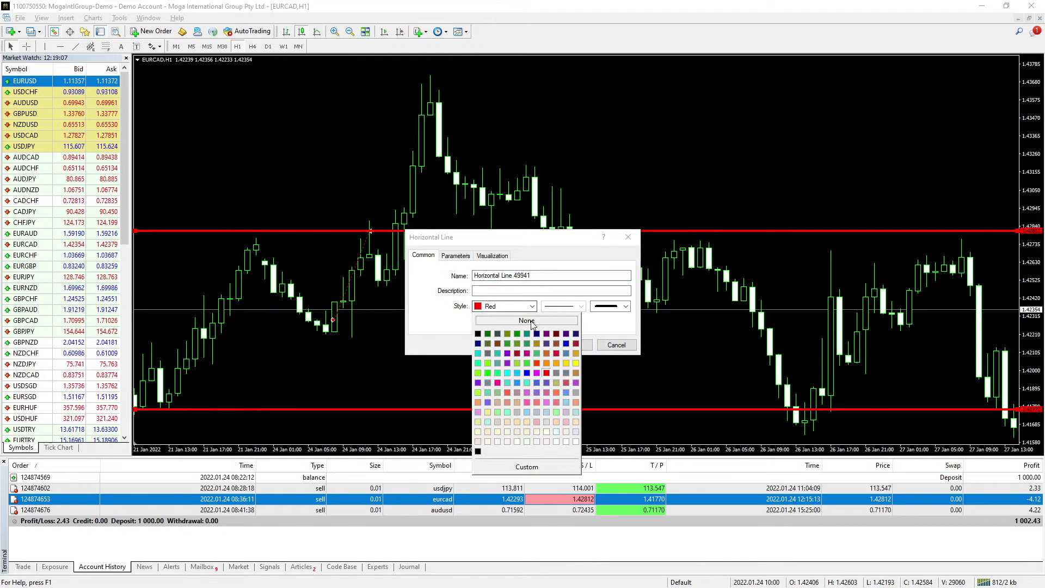
pyautogui.click(528, 372)
pyautogui.click(565, 345)
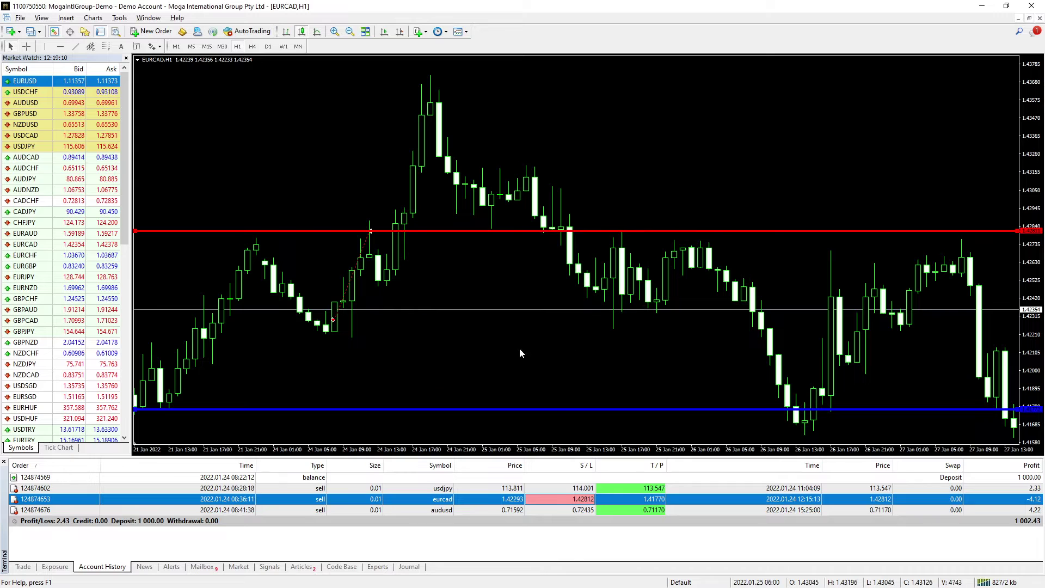
# Scroll the EURCAD chart back and turn on the crosshair for measuring.
pyautogui.scroll(4, 540, 343)
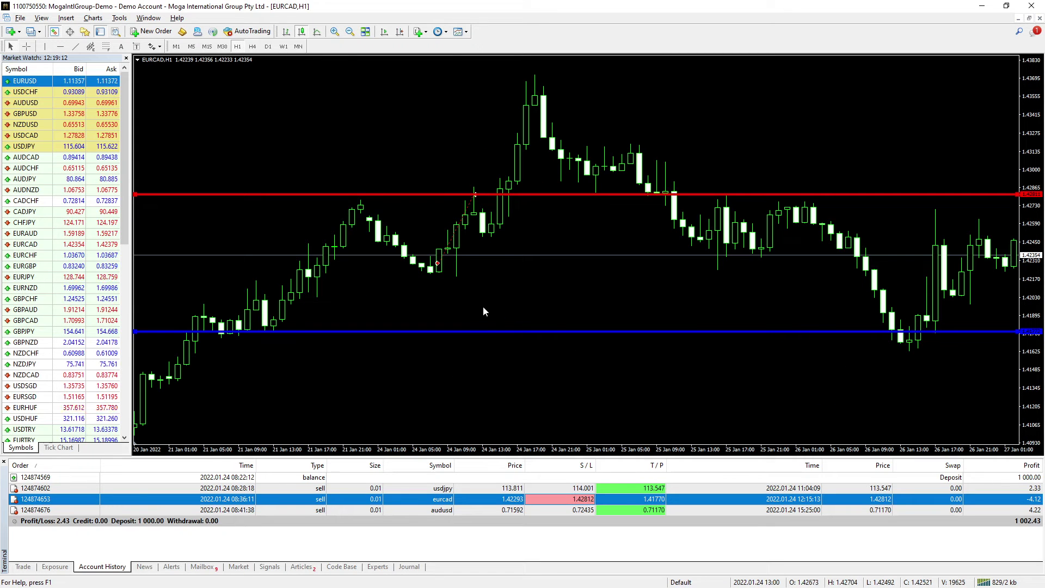
pyautogui.moveTo(440, 275)
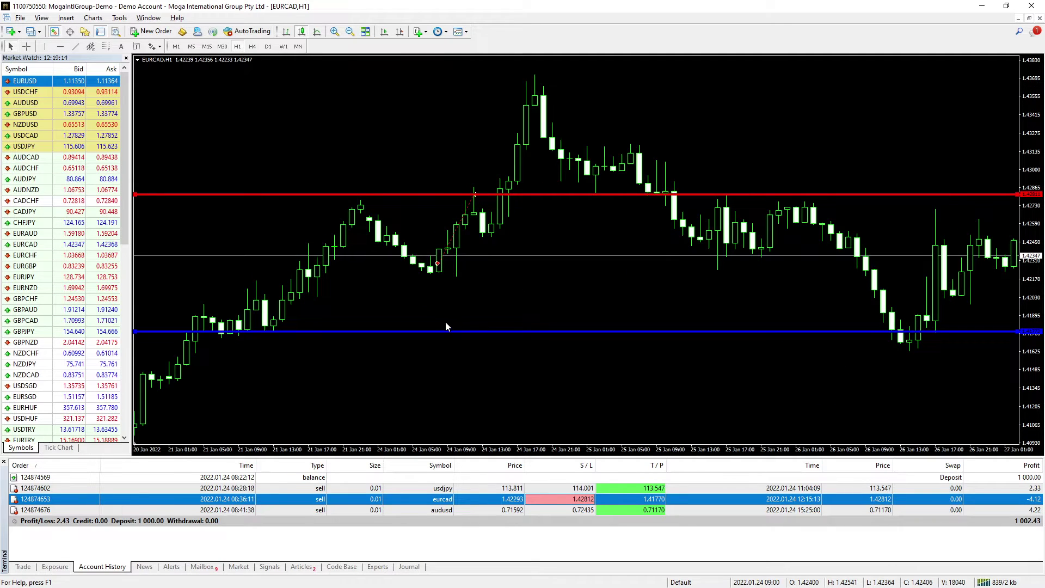
pyautogui.middleClick(504, 239)
pyautogui.moveTo(439, 263); pyautogui.dragTo(534, 71)
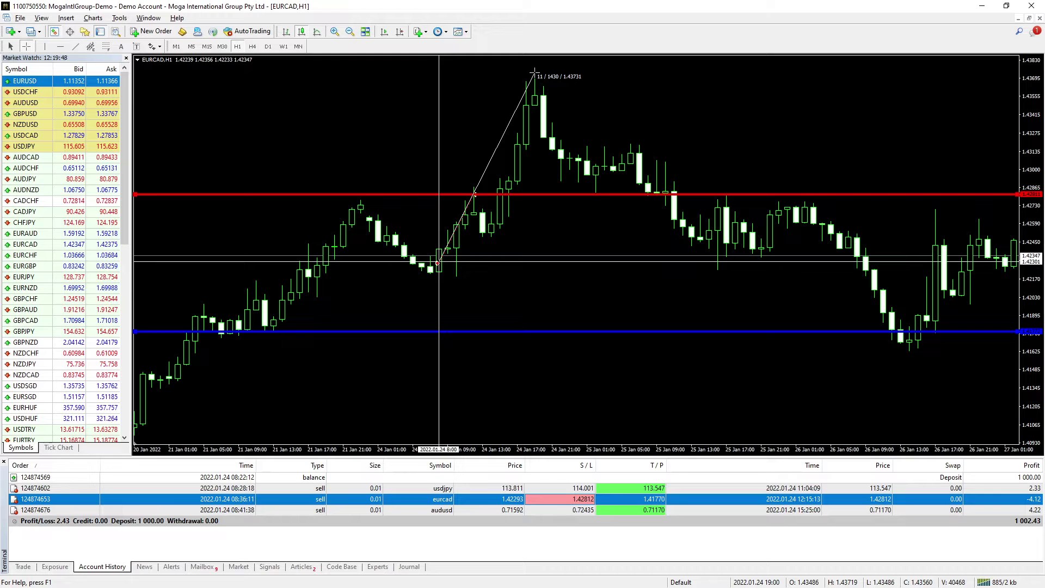
pyautogui.moveTo(534, 71); pyautogui.dragTo(776, 221)
pyautogui.moveTo(914, 358); pyautogui.dragTo(637, 383)
pyautogui.scroll(-3, 744, 423)
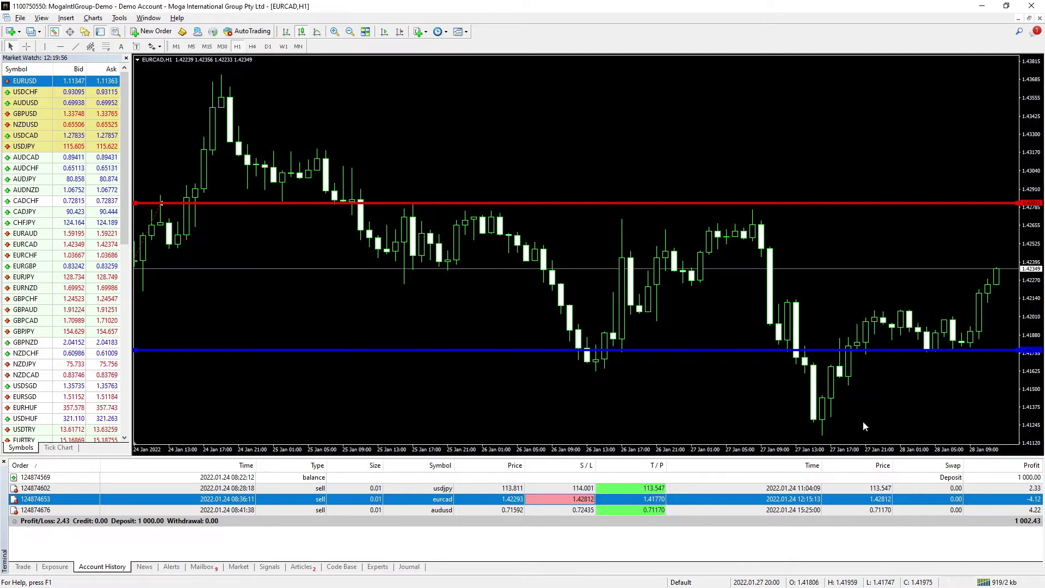
pyautogui.scroll(10, 455, 368)
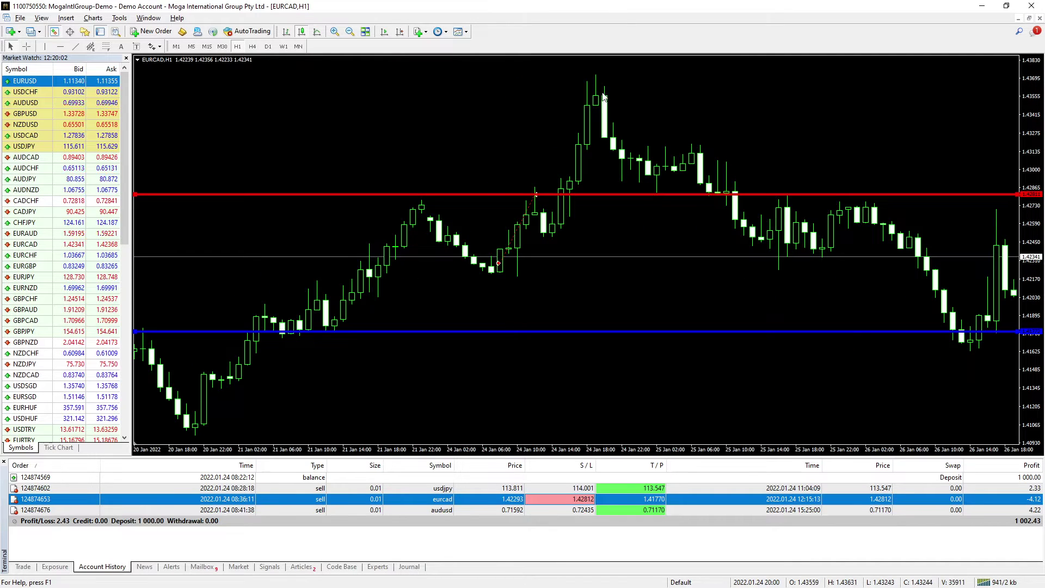
pyautogui.hotkey('ctrl', 'f')
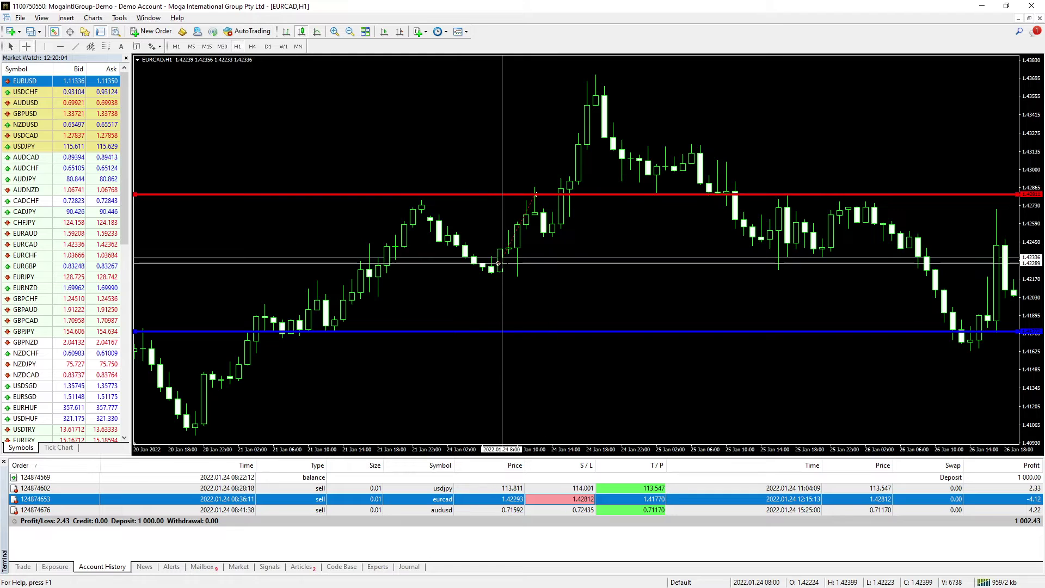
pyautogui.moveTo(509, 251); pyautogui.dragTo(610, 88)
pyautogui.moveTo(799, 267); pyautogui.dragTo(523, 238)
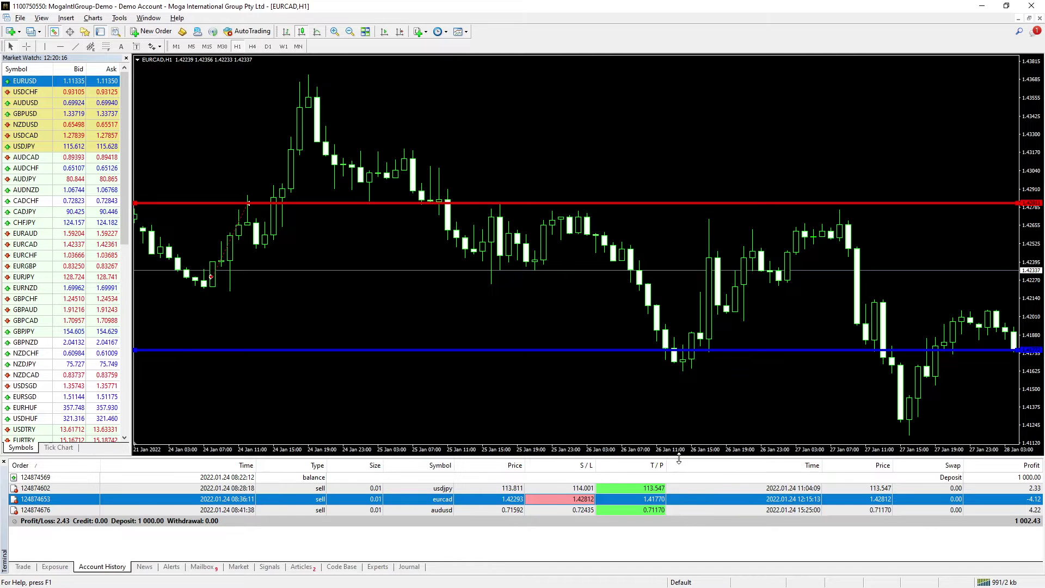
# Zoom out the EURCAD chart and measure the swing from the 20 Jan low to the 24 Jan high.
pyautogui.scroll(4, 423, 263)
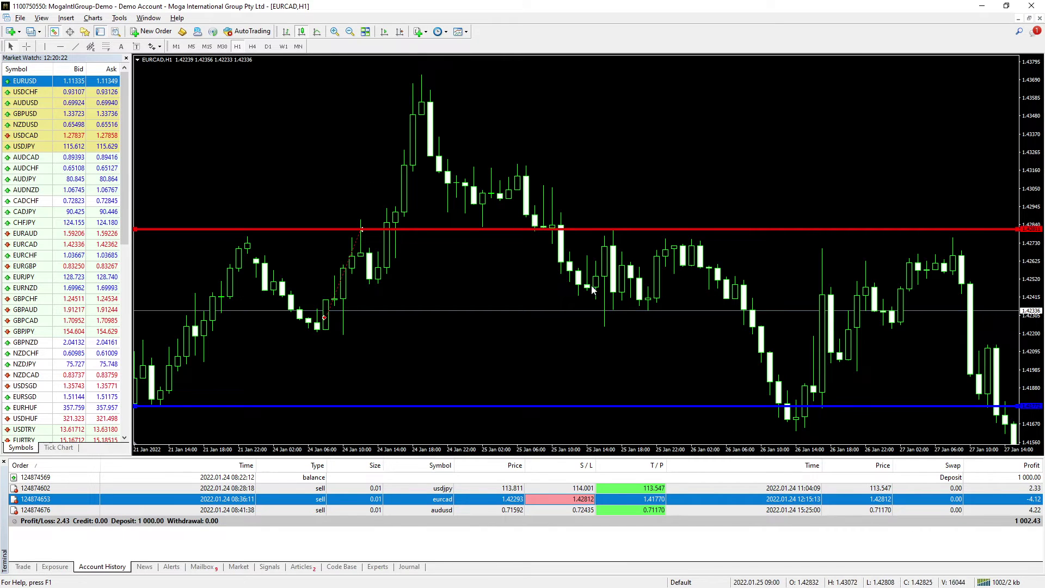
pyautogui.click(350, 32)
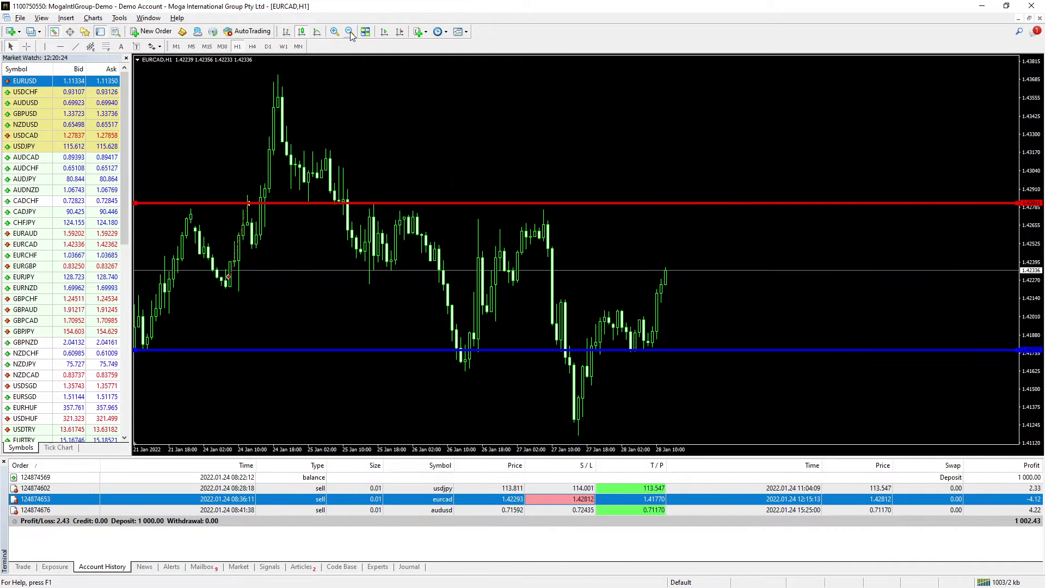
pyautogui.scroll(5, 392, 136)
pyautogui.scroll(-2, 506, 174)
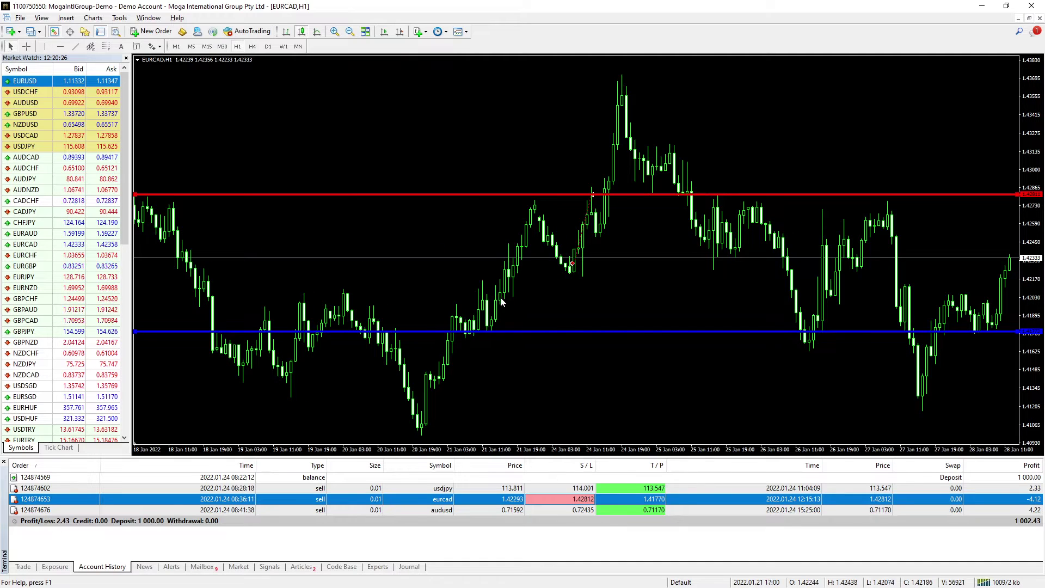
pyautogui.middleClick(467, 350)
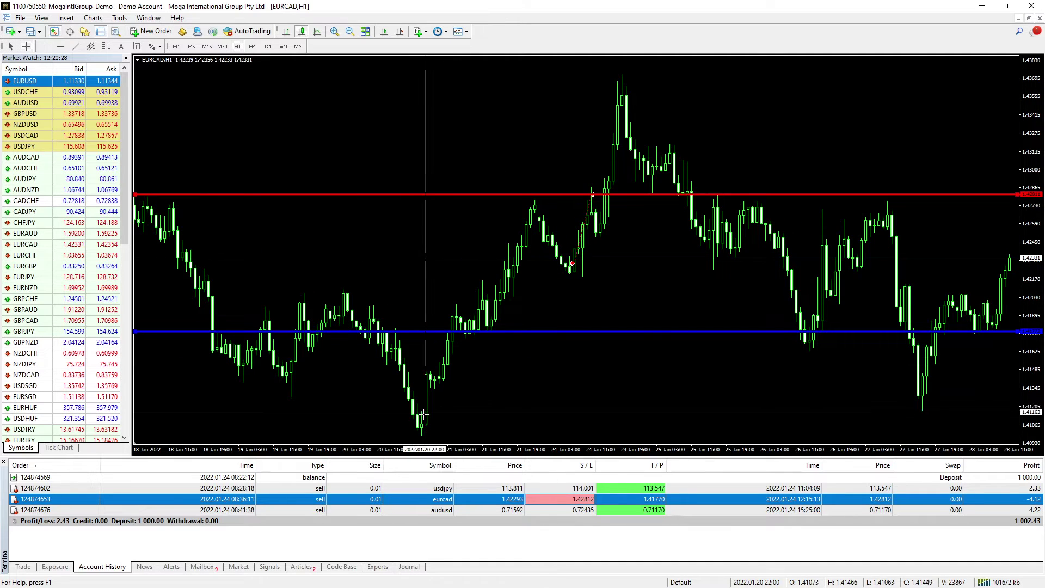
pyautogui.moveTo(425, 415); pyautogui.dragTo(626, 73)
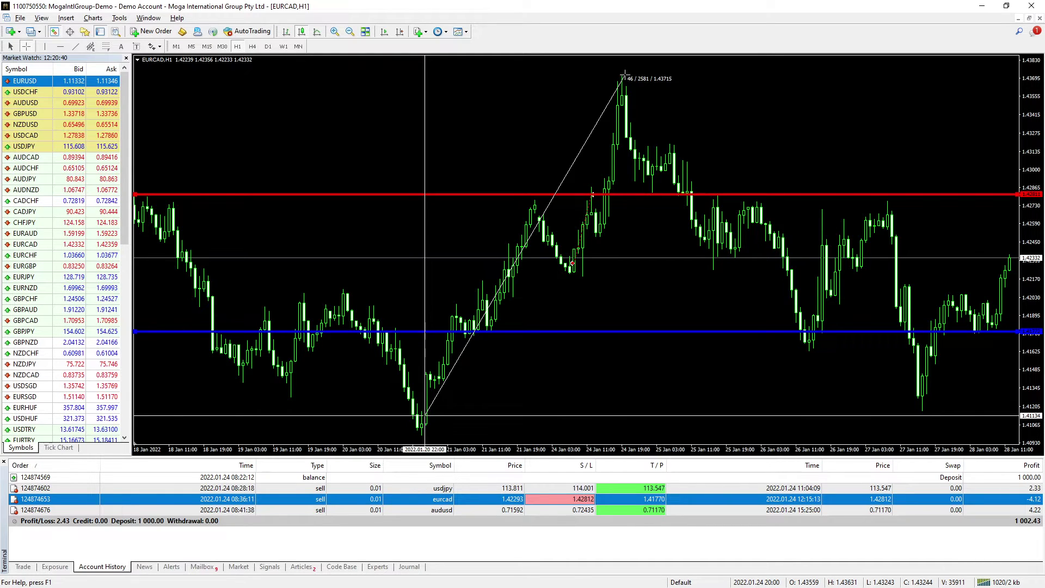
pyautogui.moveTo(624, 75); pyautogui.dragTo(624, 75)
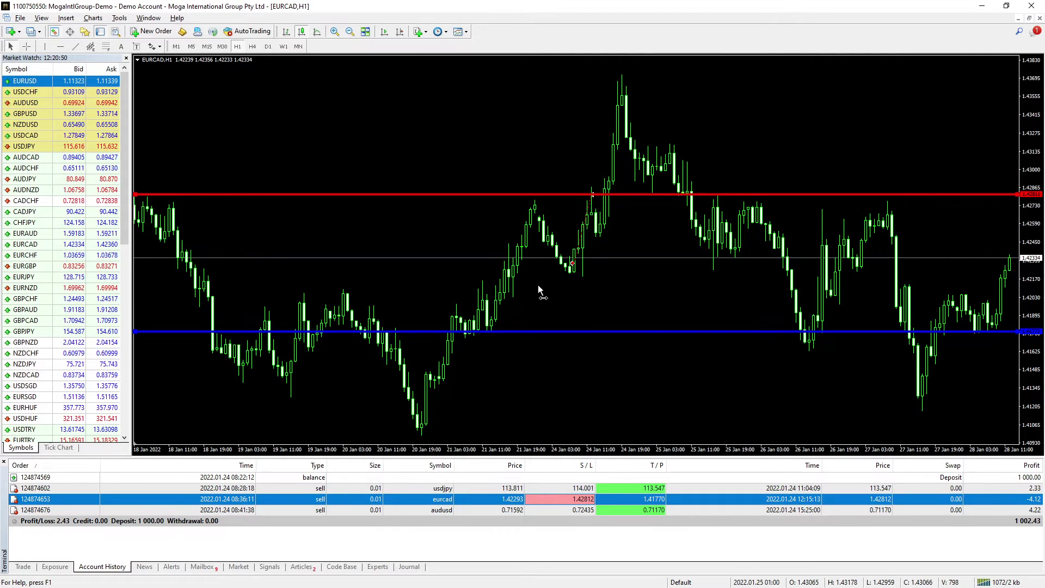
# Show the open trades, delete the red and blue horizontal lines, and return to Autochartist.
pyautogui.click(27, 567)
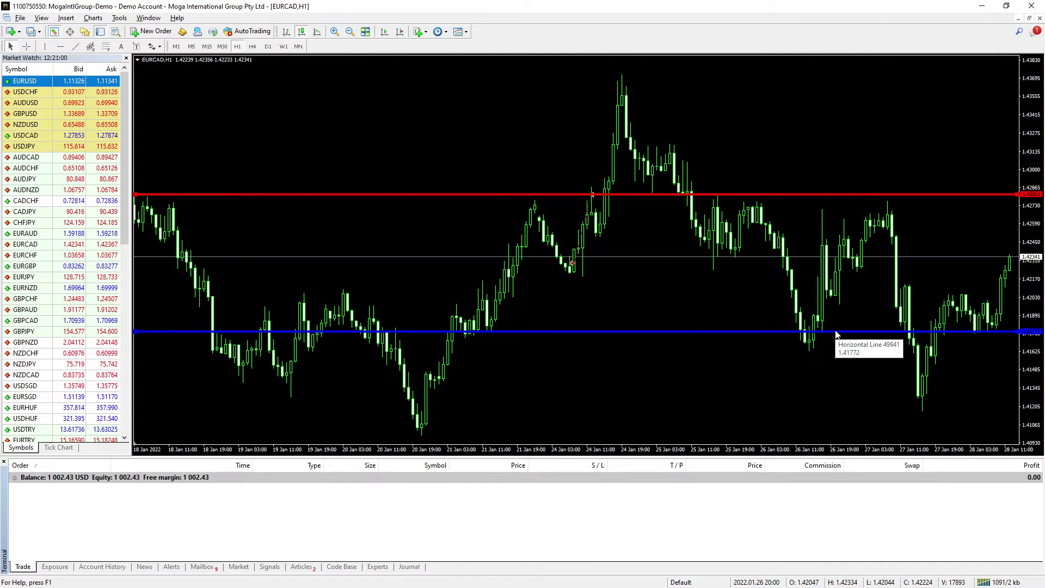
pyautogui.press('Delete')
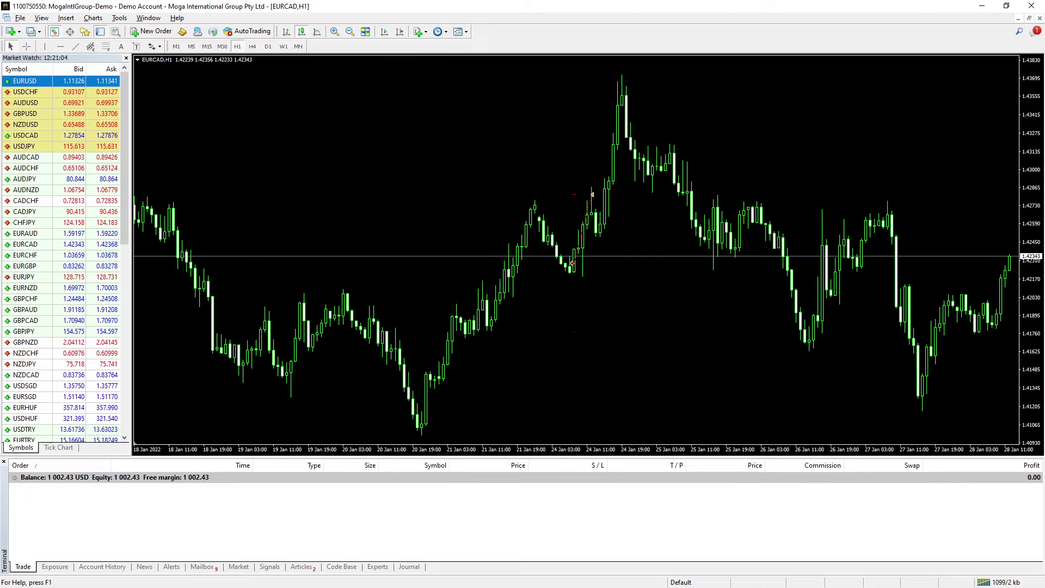
pyautogui.hotkey('alt', 'Tab')
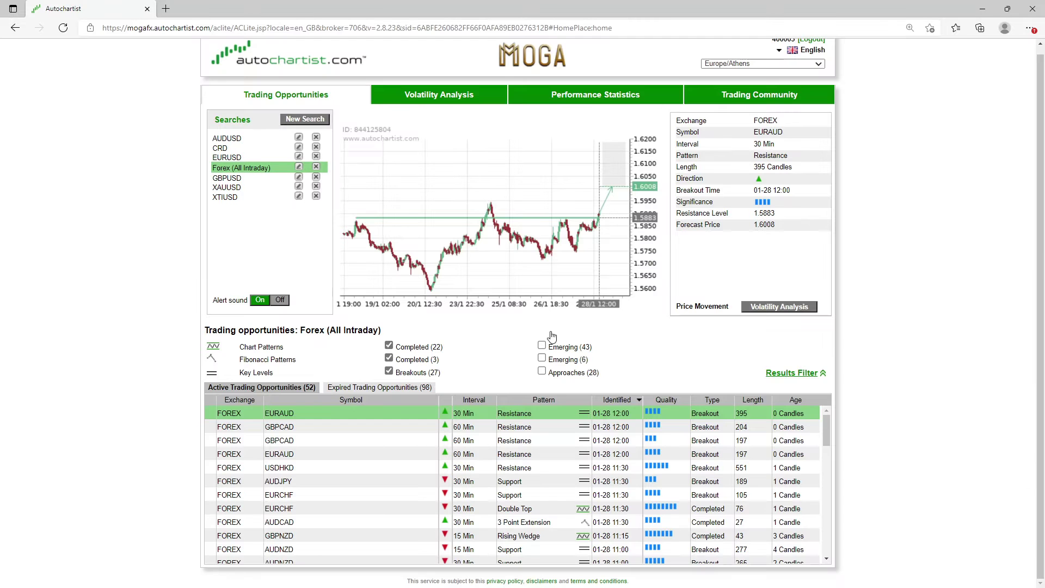
# Compare the GBPCAD 60 Min and EURAUD 30 Min breakout opportunities in Autochartist.
pyautogui.click(388, 417)
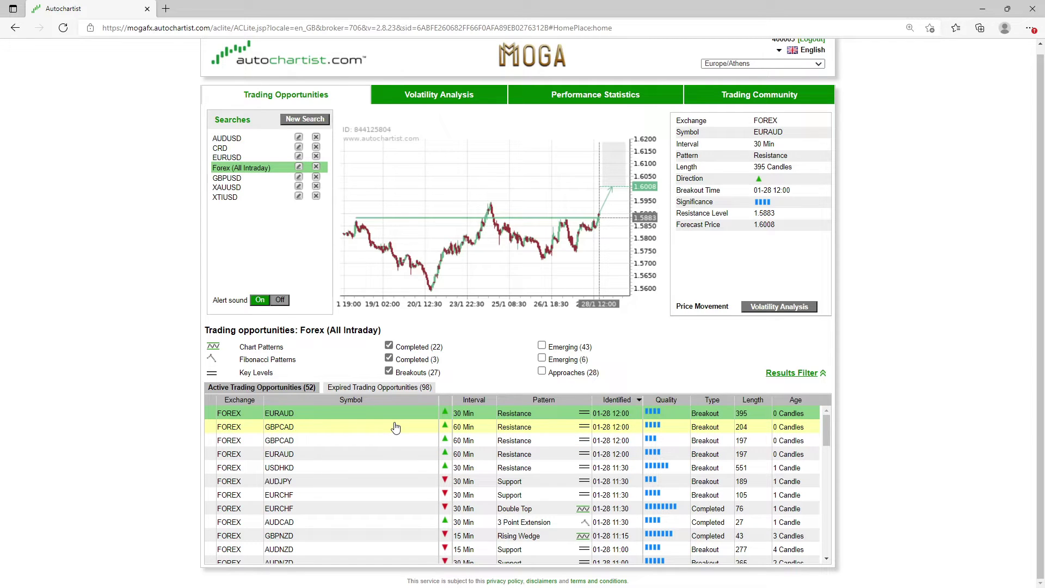
pyautogui.click(396, 427)
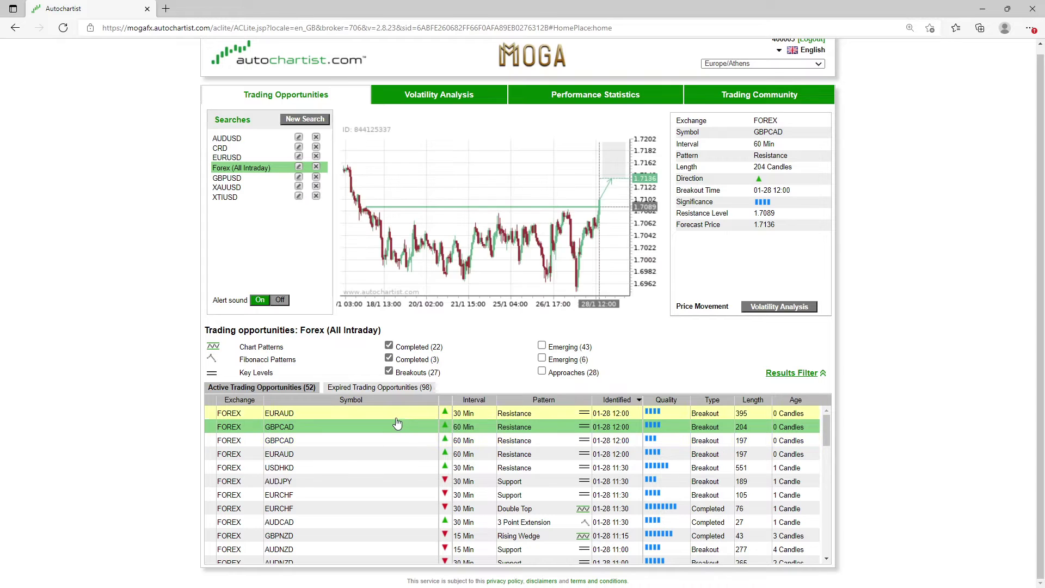
pyautogui.click(397, 417)
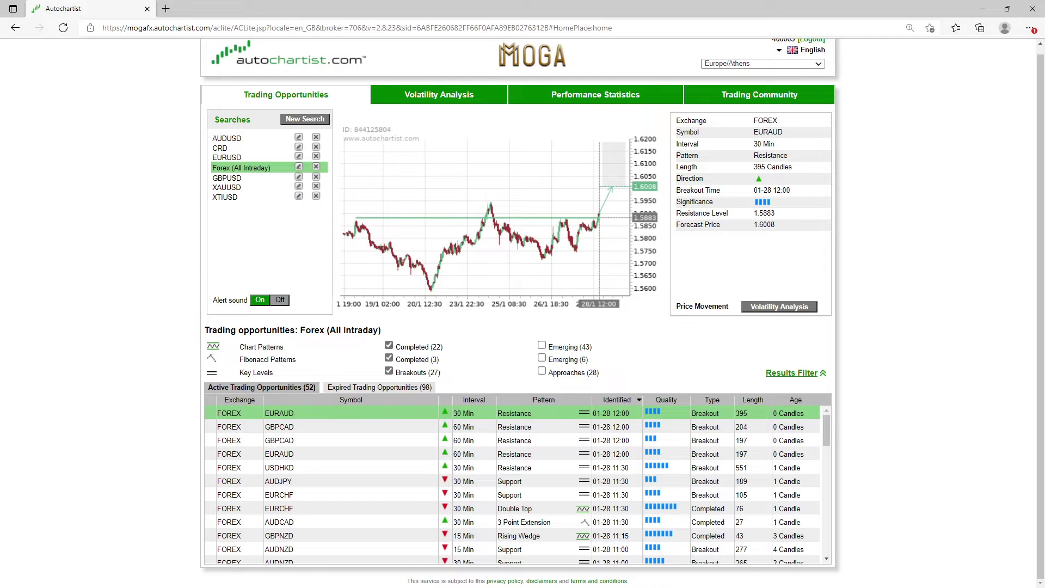
# Open the EURAUD hourly chart in MetaTrader 4 in place of EURCAD.
pyautogui.hotkey('alt', 'Tab')
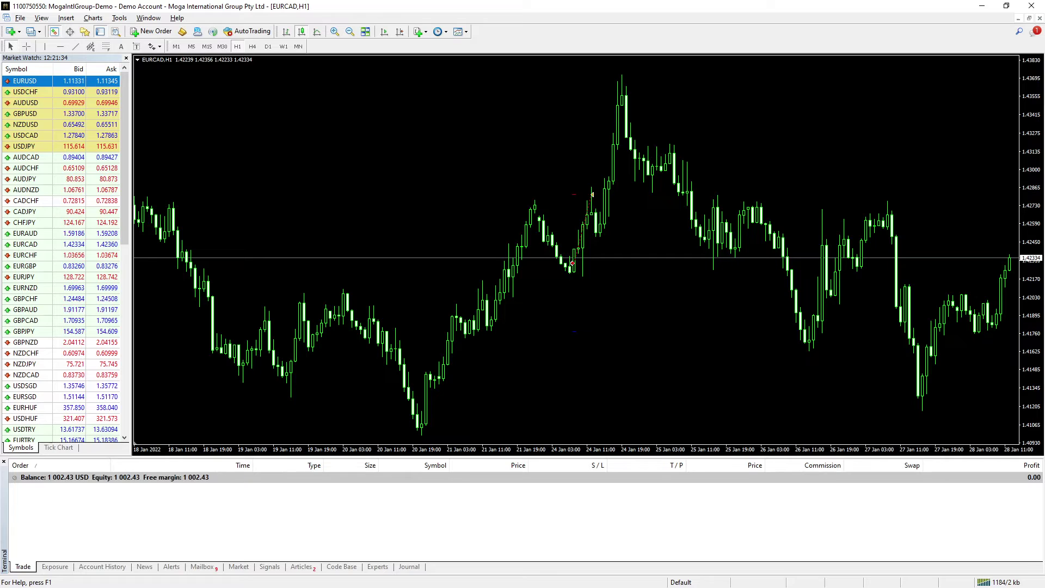
pyautogui.hotkey('alt', 'Tab')
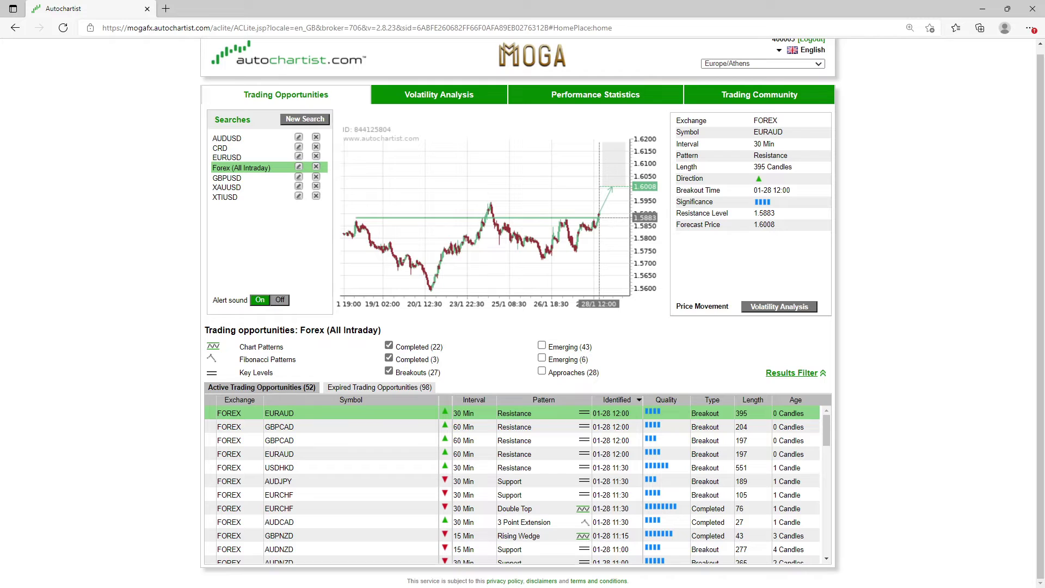
pyautogui.hotkey('alt', 'Tab')
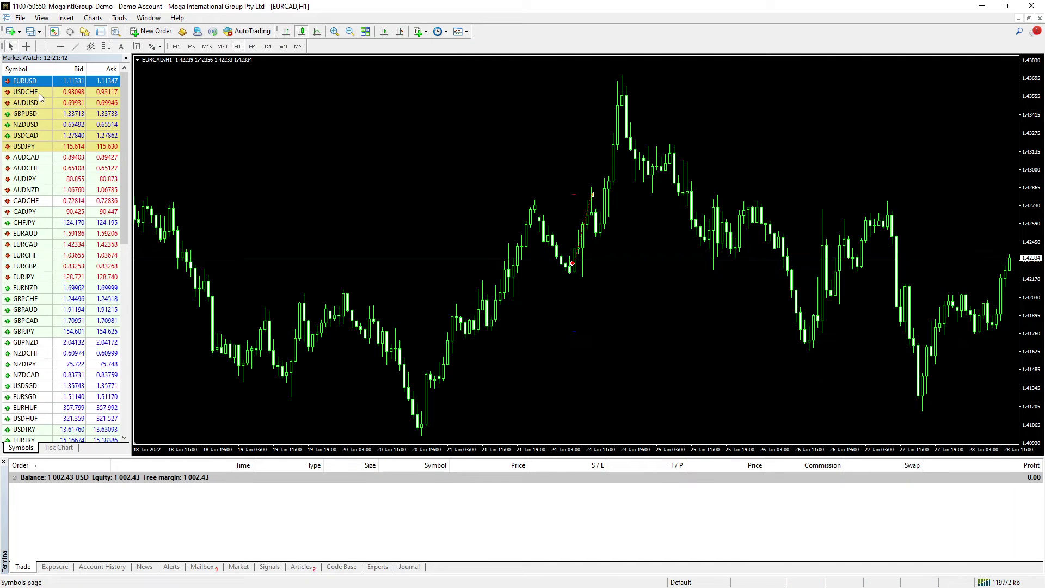
pyautogui.moveTo(33, 233); pyautogui.dragTo(174, 226)
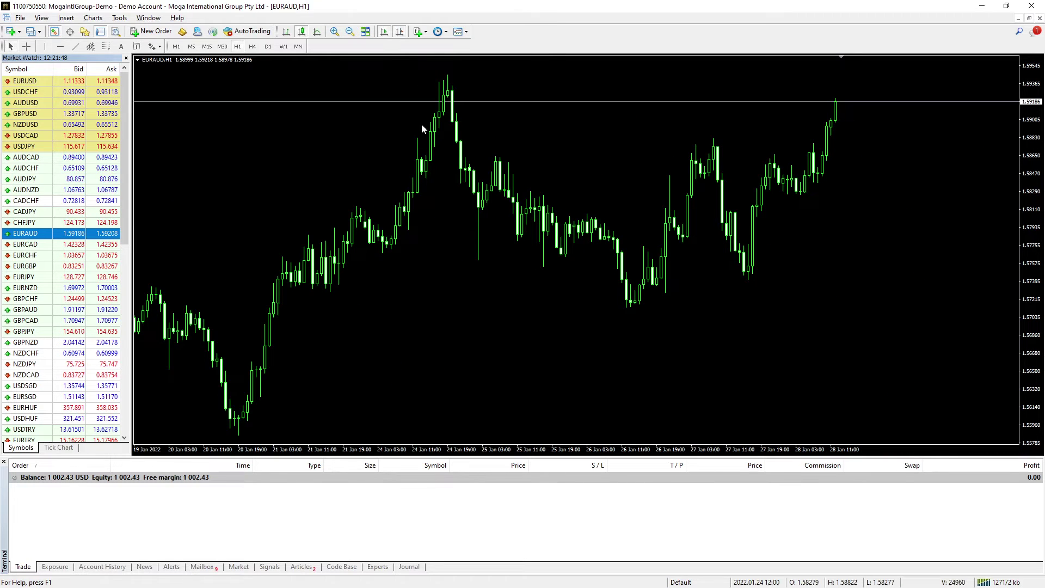
# Copy the 1.6008 EURAUD forecast price from Autochartist.
pyautogui.hotkey('alt', 'Tab')
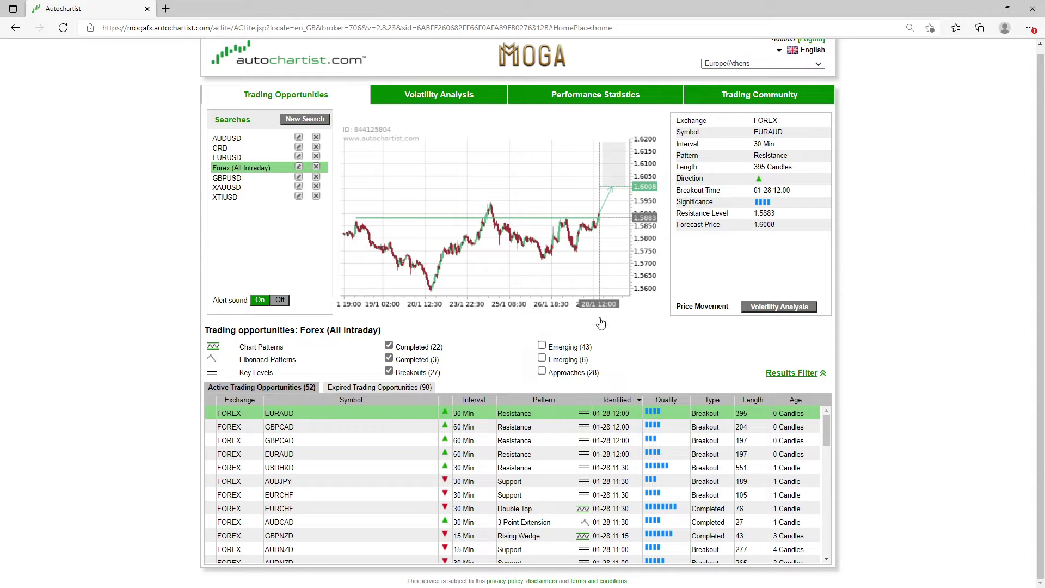
pyautogui.hotkey('alt', 'Tab')
pyautogui.hotkey('alt', 'Tab')
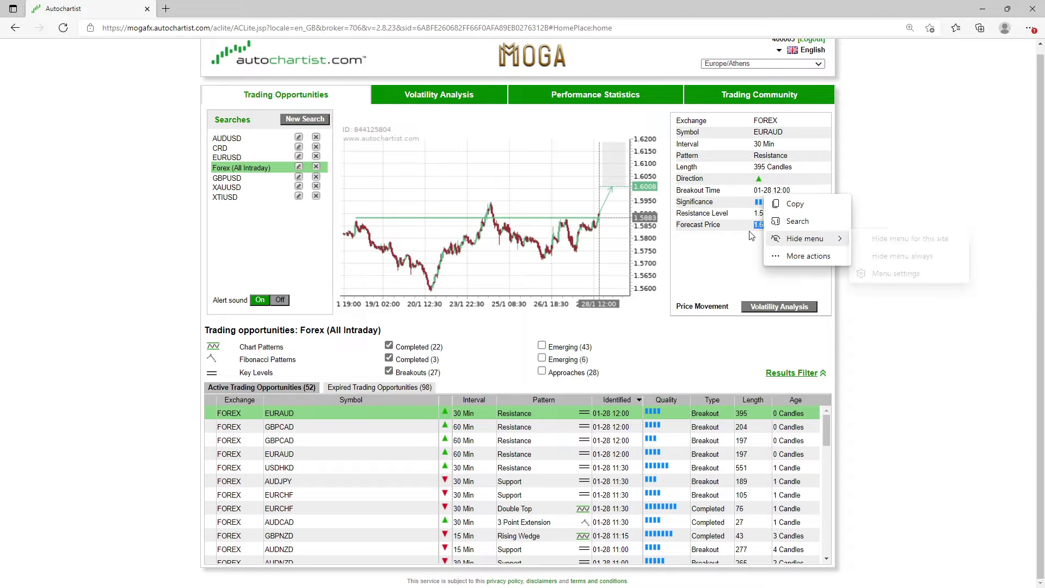
pyautogui.click(781, 206)
pyautogui.hotkey('alt', 'Tab')
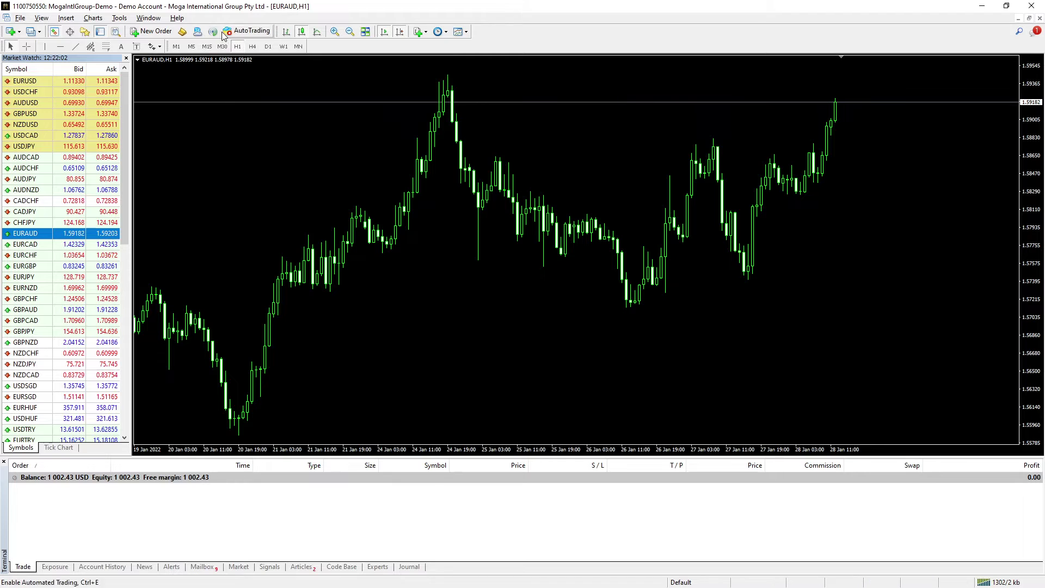
# Buy 0.01 lot of EURAUD with one-click trading and open the order for modification.
pyautogui.click(138, 60)
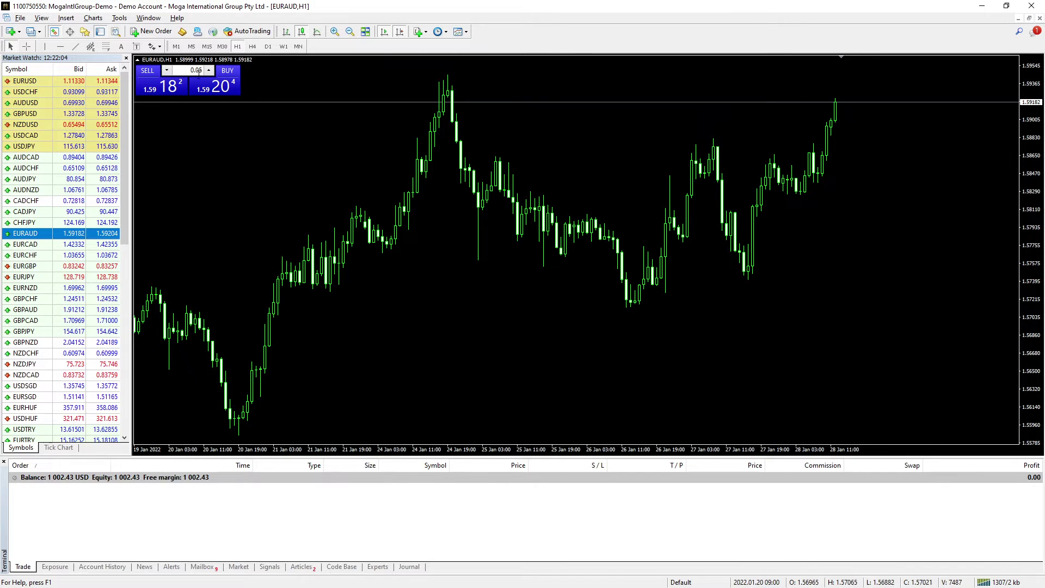
pyautogui.click(230, 87)
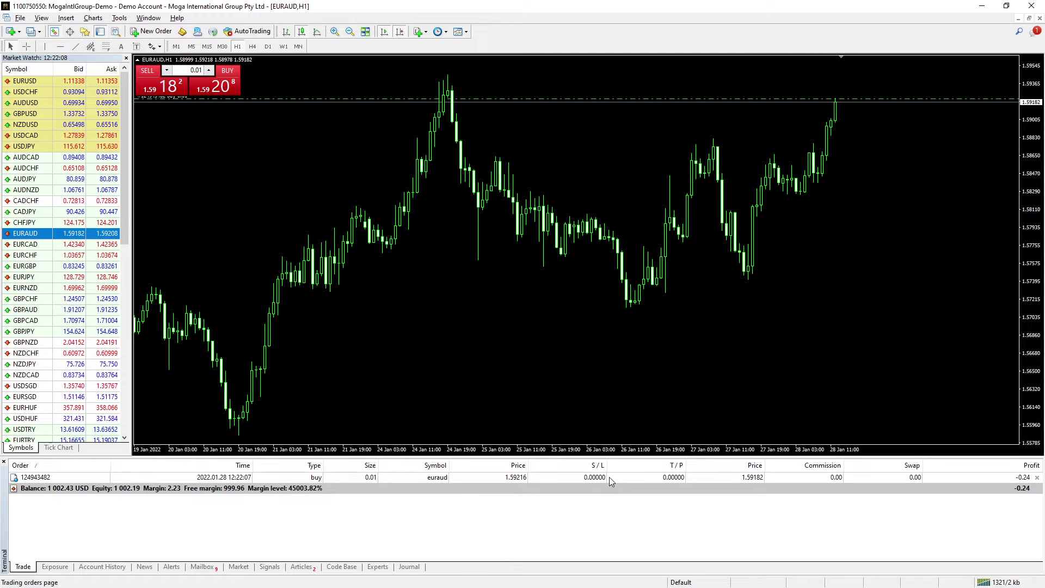
pyautogui.doubleClick(625, 477)
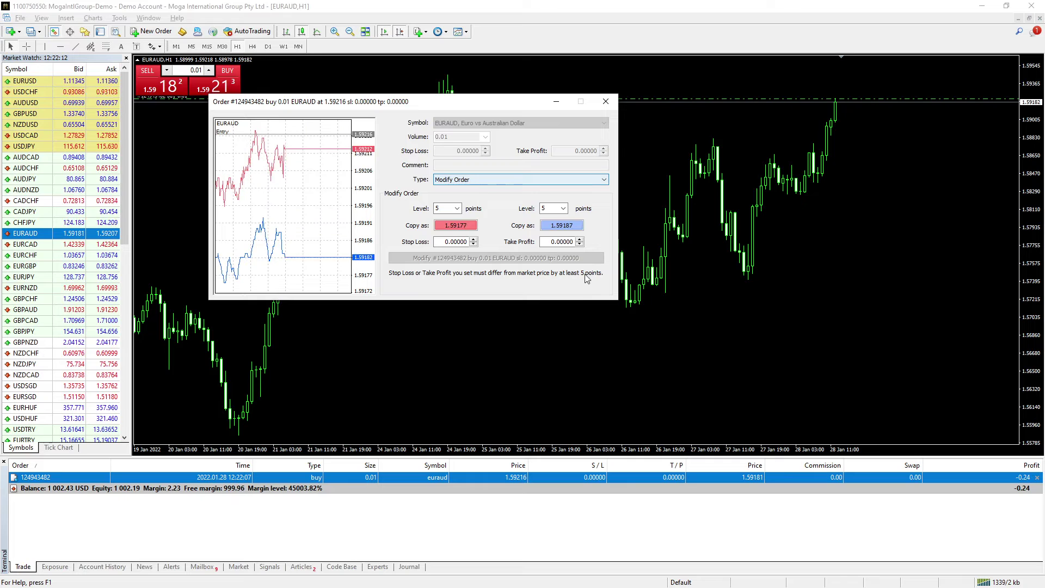
# Set the EURAUD buy's take profit to the pasted 1.60080 and view the GBPCAD 60 Min forecast.
pyautogui.click(561, 241)
pyautogui.hotkey('ctrl', 'v')
pyautogui.click(559, 260)
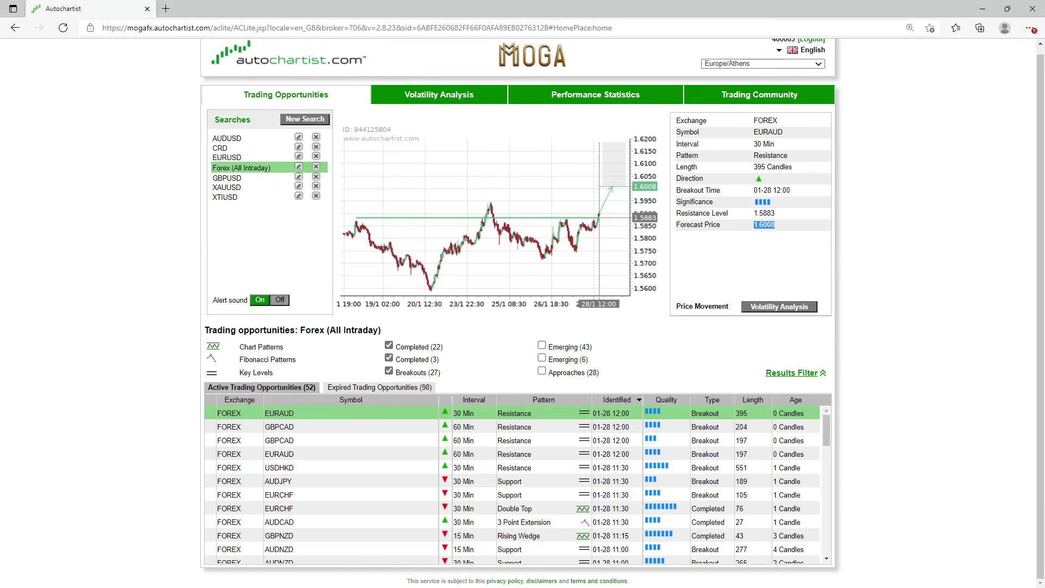
pyautogui.click(369, 433)
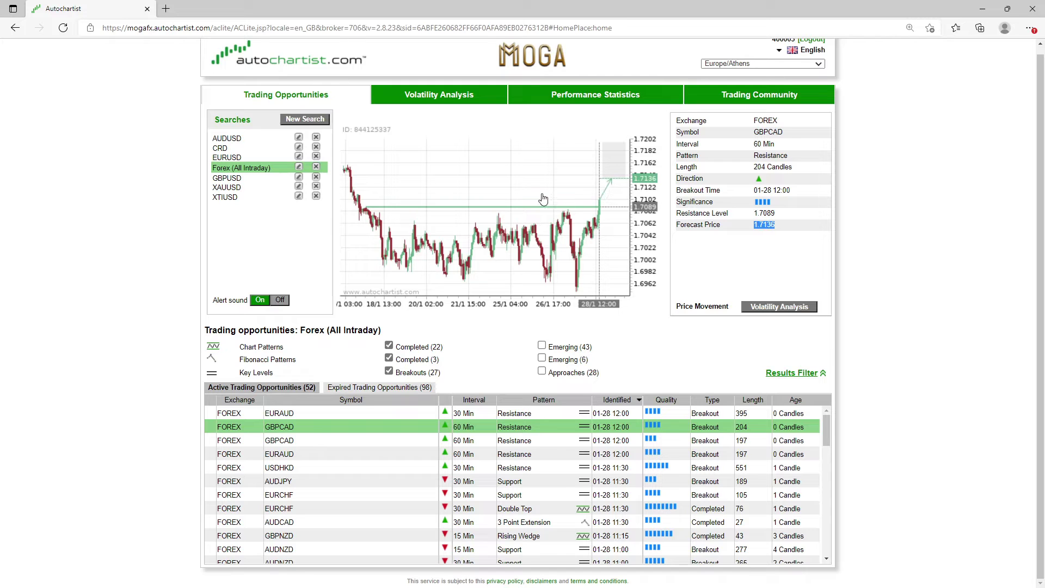
# Return to MetaTrader, zoom in on EURAUD, and pick GBPCAD from the symbol list.
pyautogui.click(981, 9)
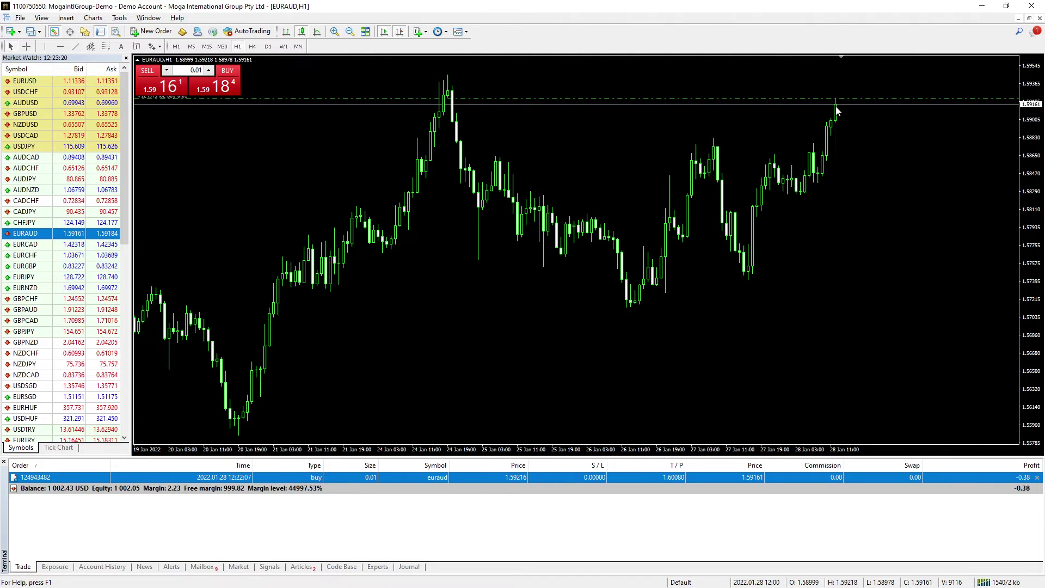
pyautogui.click(335, 31)
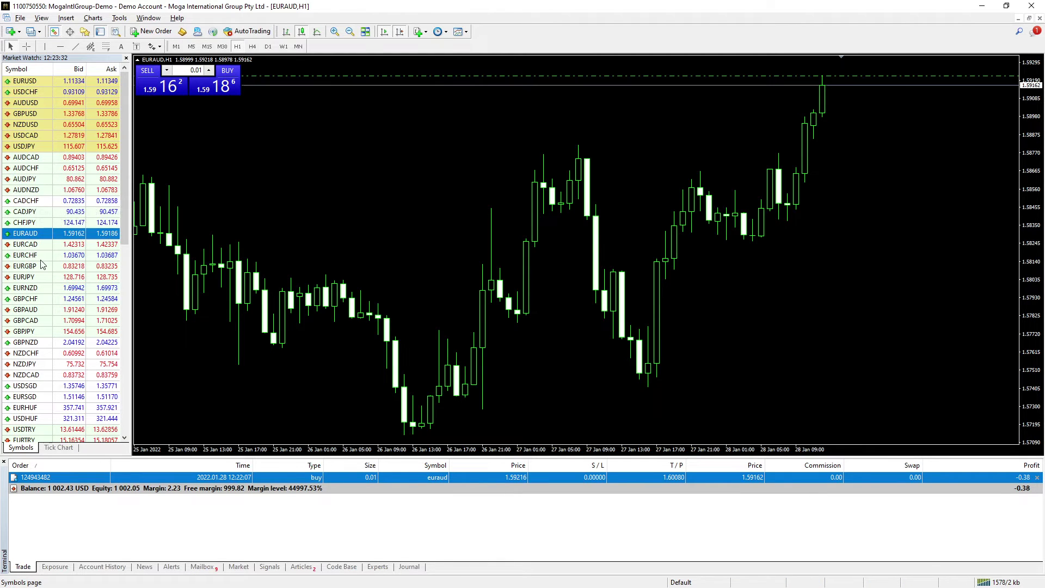
pyautogui.click(26, 311)
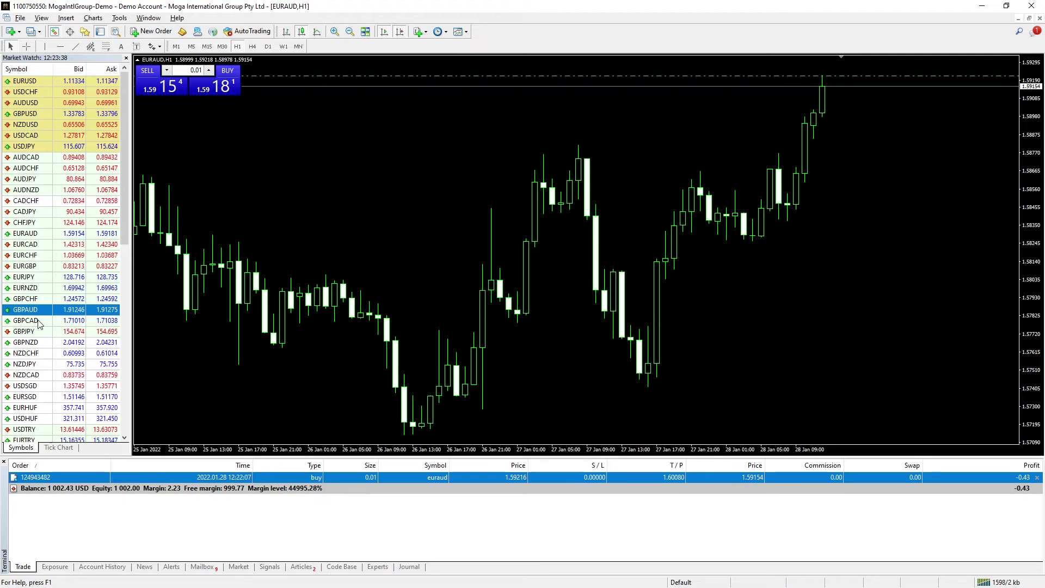
pyautogui.click(41, 322)
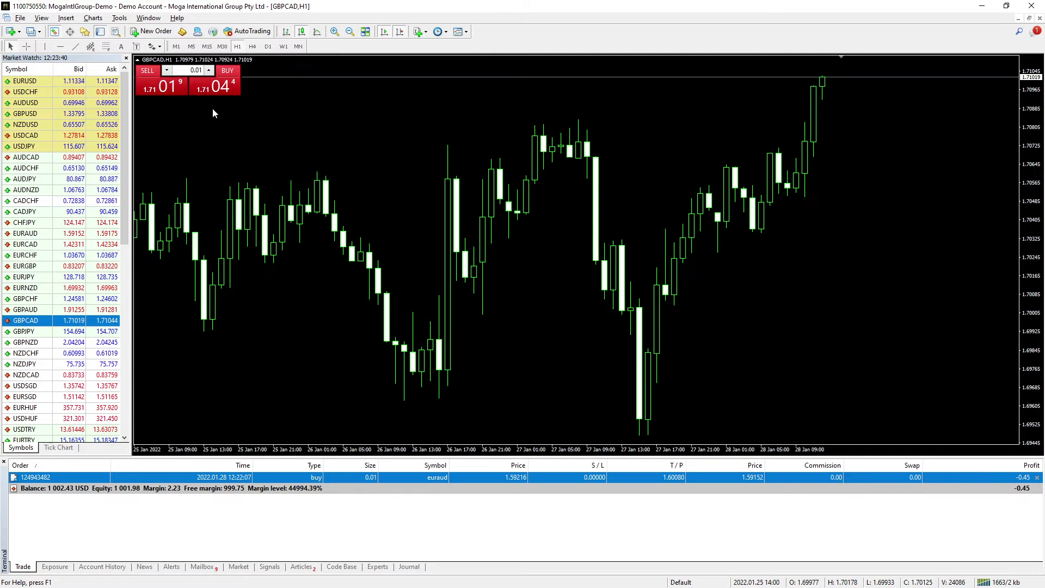
# Buy 0.01 lot of GBPCAD at market, set its take profit to 1.71360, and return to Autochartist.
pyautogui.click(213, 86)
pyautogui.doubleClick(668, 488)
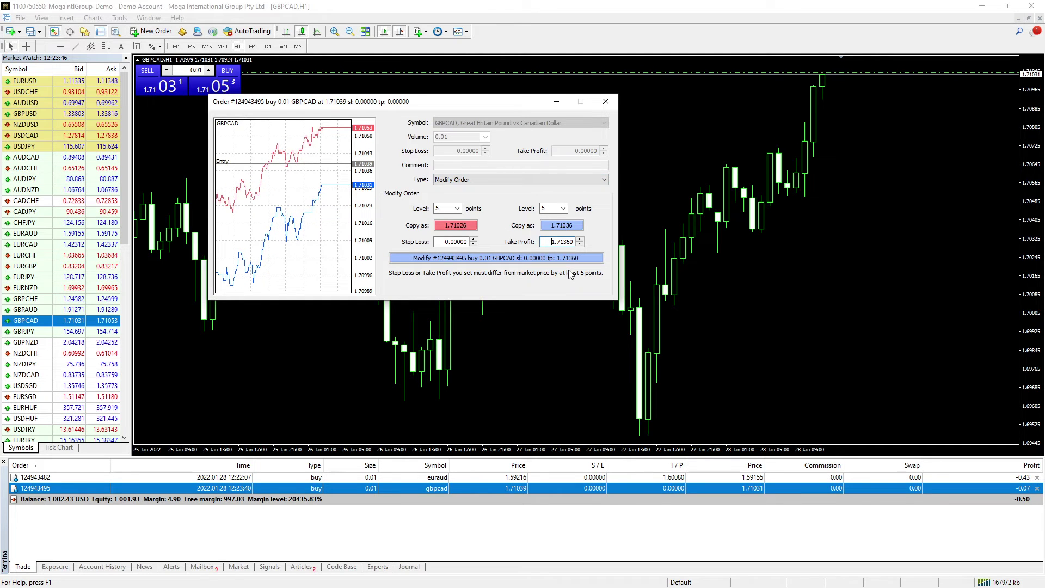
pyautogui.click(560, 260)
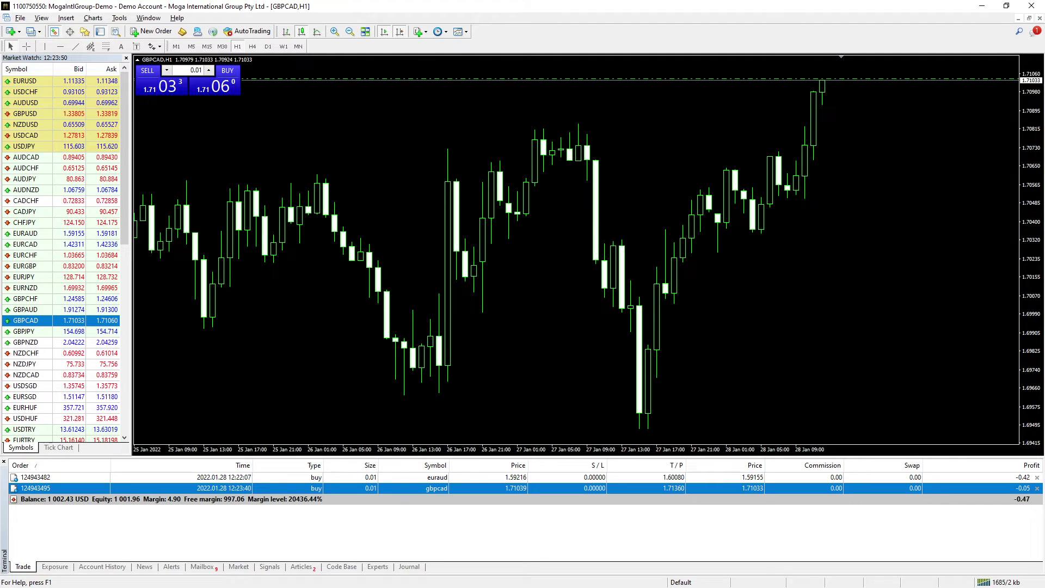
pyautogui.hotkey('alt', 'Tab')
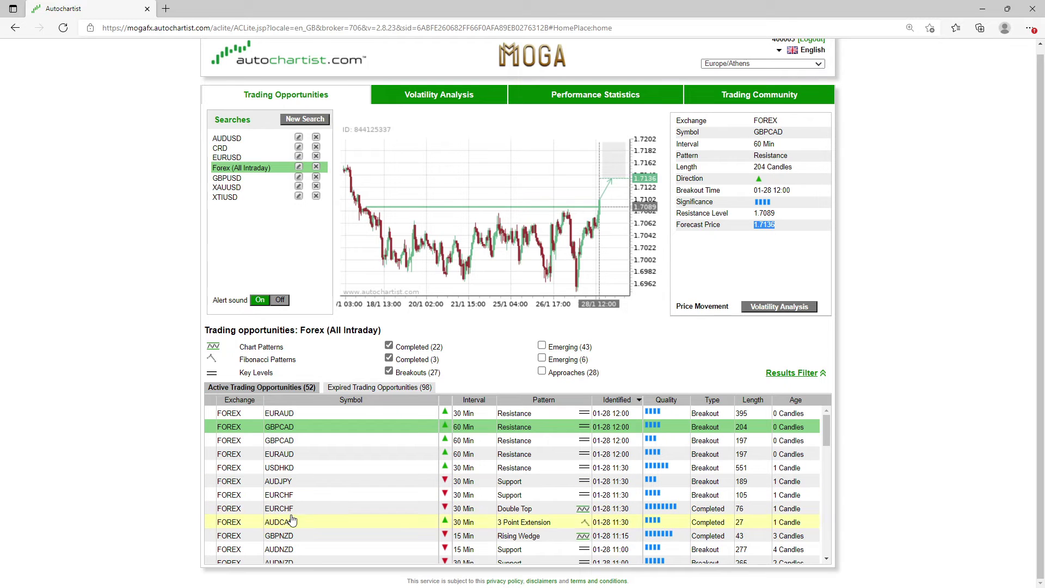
# Open the USDHKD breakout details, copy its 7.7977 forecast price, and switch to MetaTrader 4.
pyautogui.scroll(-2, 304, 531)
pyautogui.scroll(-3, 307, 527)
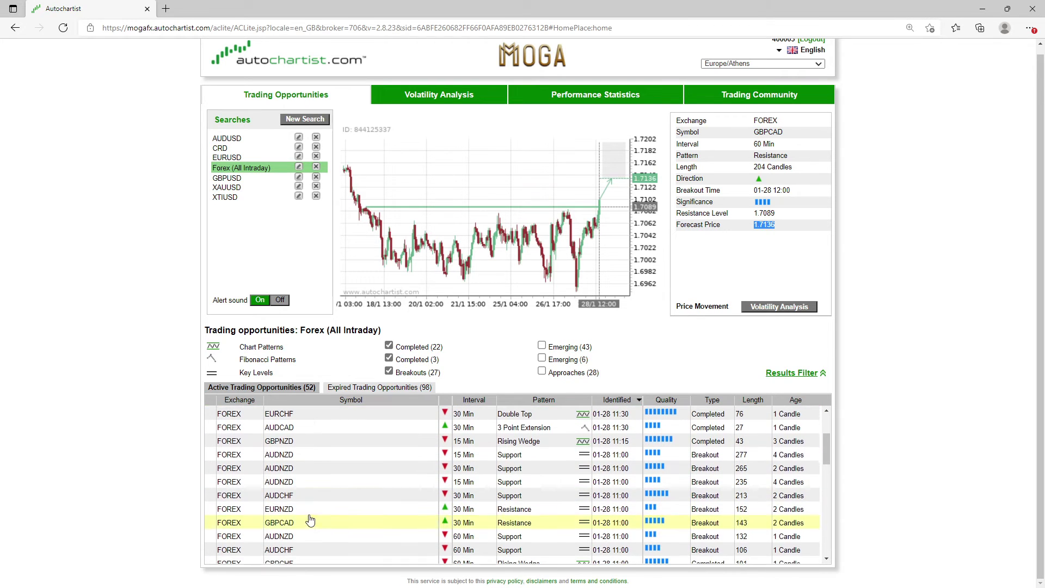
pyautogui.scroll(4, 308, 499)
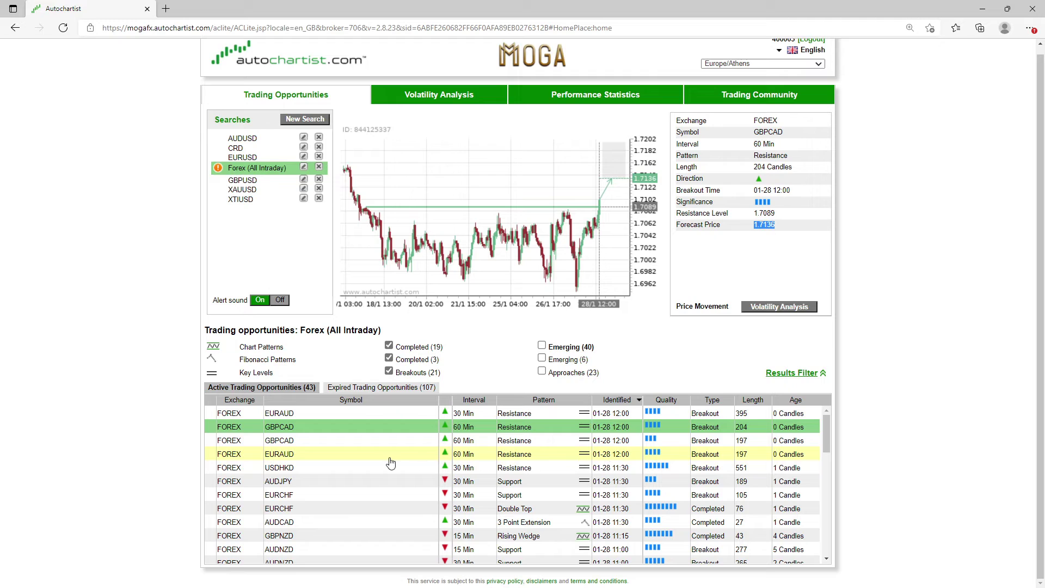
pyautogui.click(335, 470)
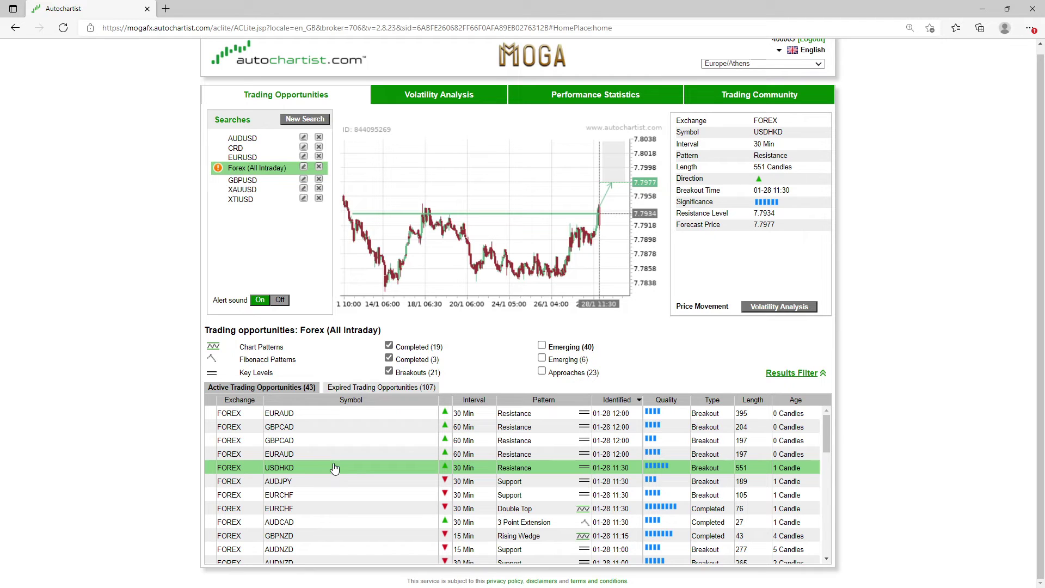
pyautogui.rightClick(753, 228)
pyautogui.click(772, 202)
pyautogui.hotkey('alt', 'Tab')
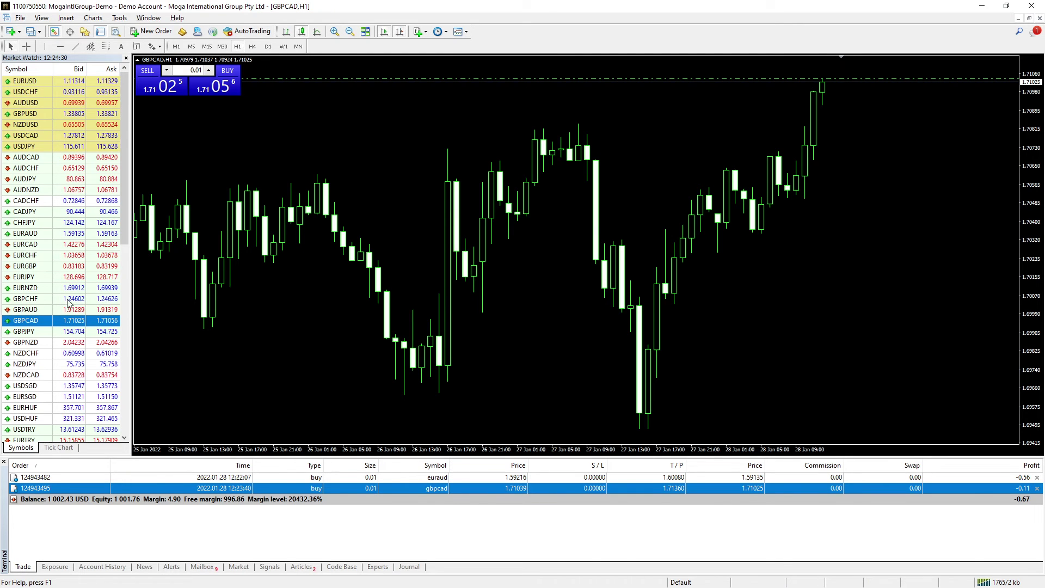
# Recheck the Autochartist forecast, then locate USDHKD in Market Watch.
pyautogui.hotkey('alt', 'Tab')
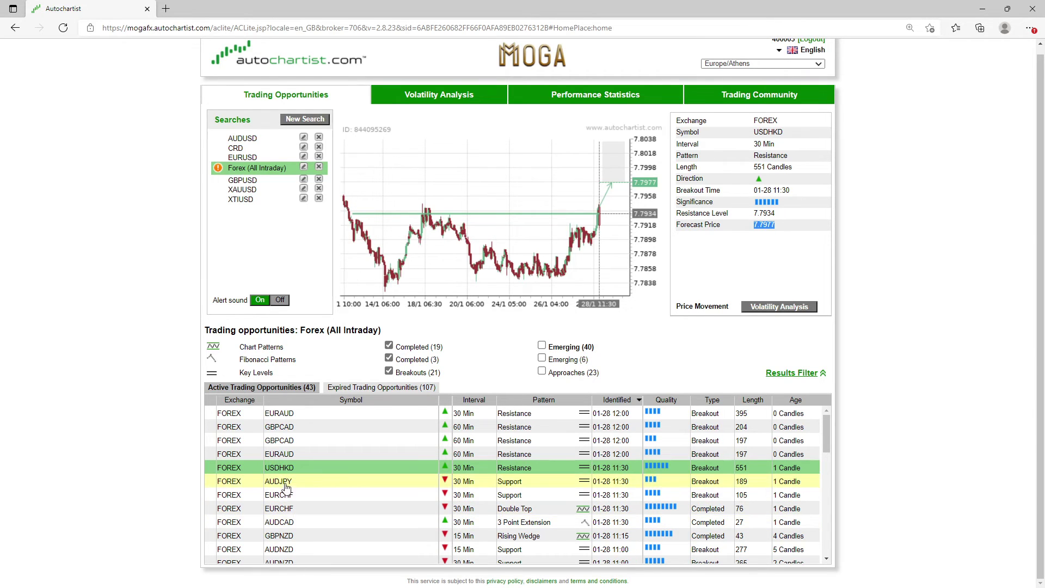
pyautogui.hotkey('alt', 'Tab')
pyautogui.scroll(-3, 70, 292)
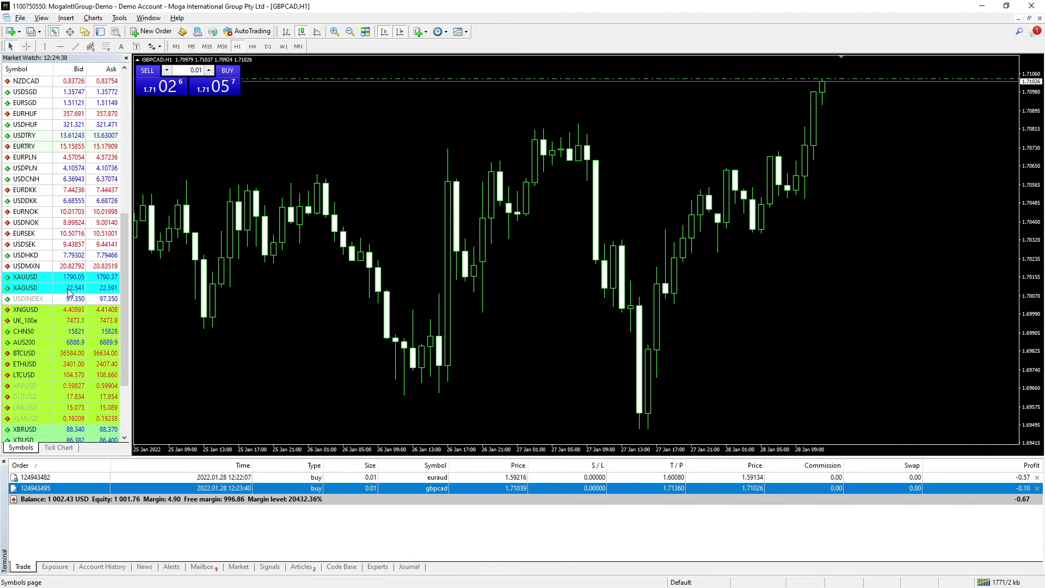
pyautogui.scroll(-3, 43, 266)
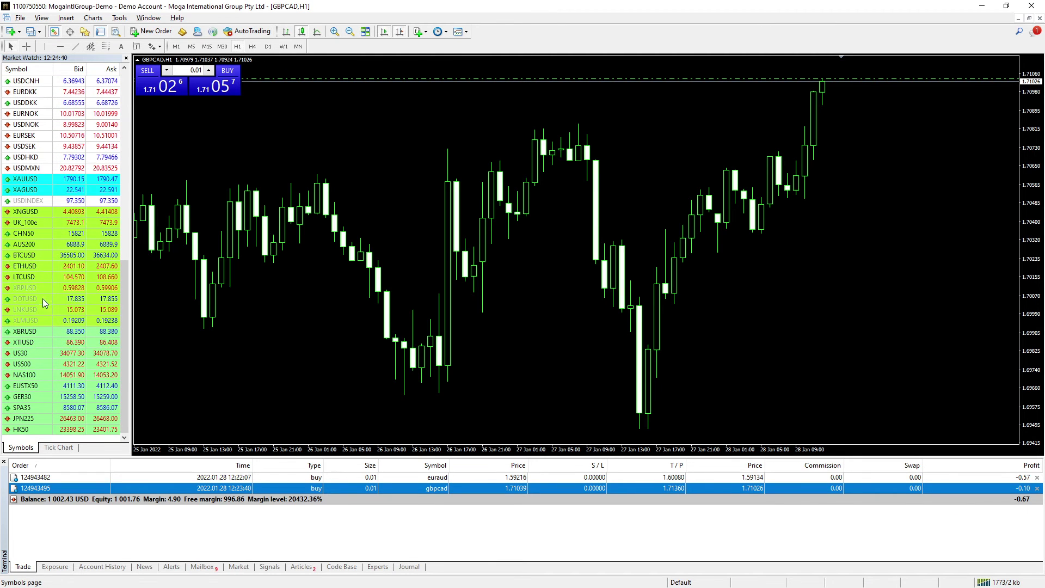
pyautogui.scroll(3, 39, 314)
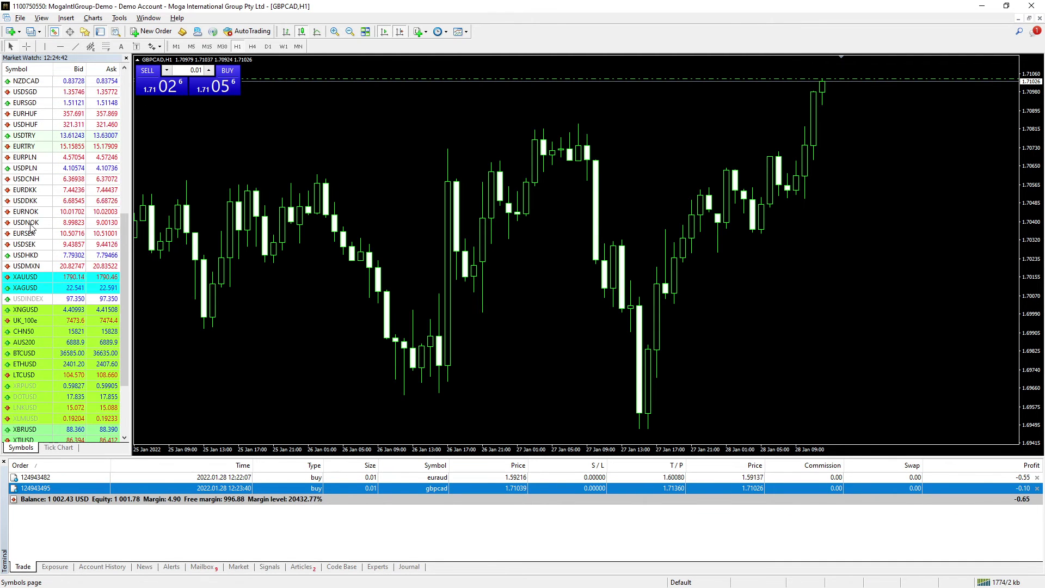
pyautogui.scroll(1, 31, 227)
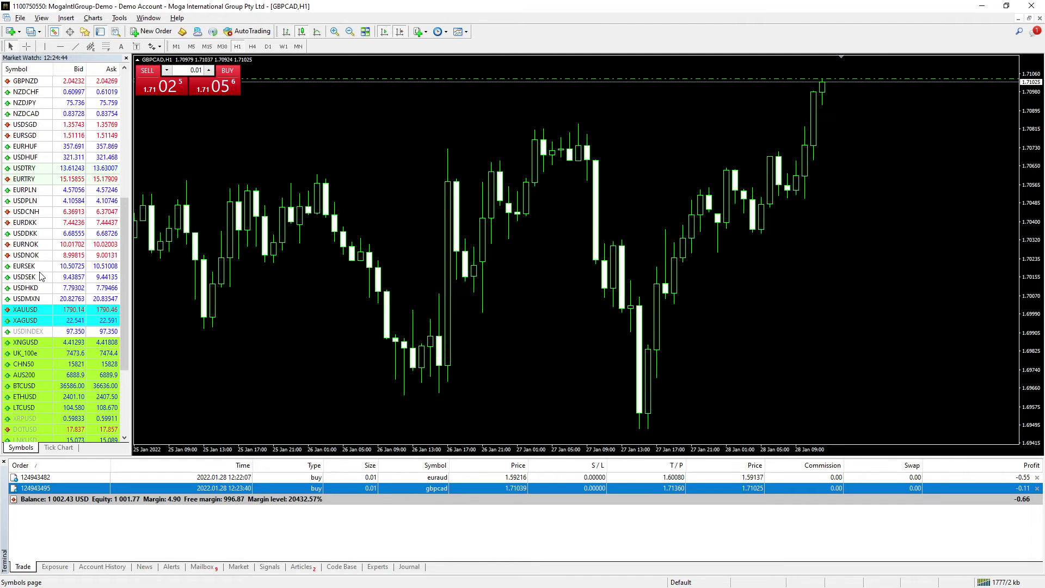
# Open a USDHKD chart, buy 0.01 lot at 7.79466, and open the order for modification.
pyautogui.moveTo(31, 289); pyautogui.dragTo(269, 223)
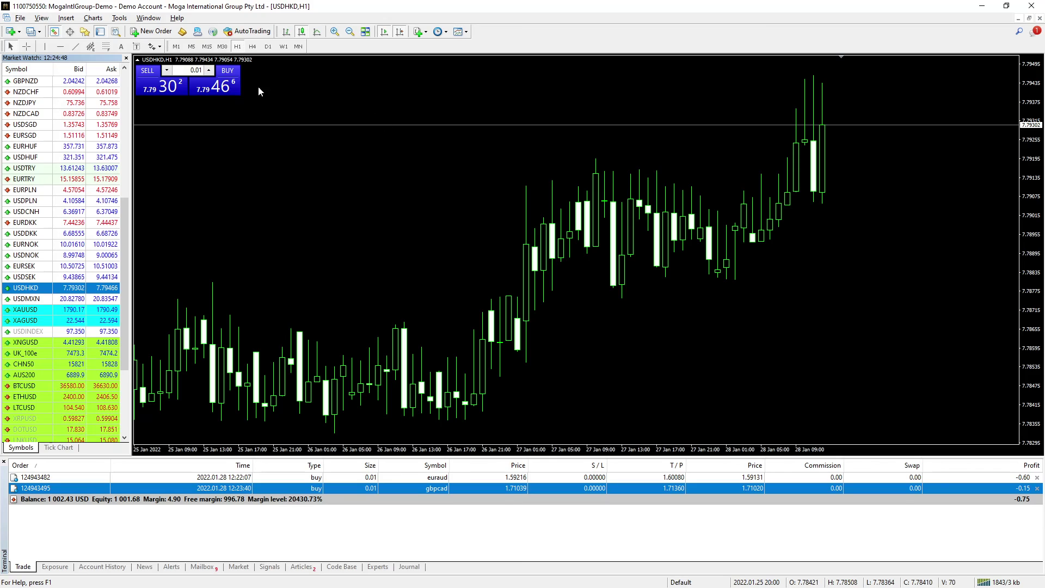
pyautogui.click(218, 86)
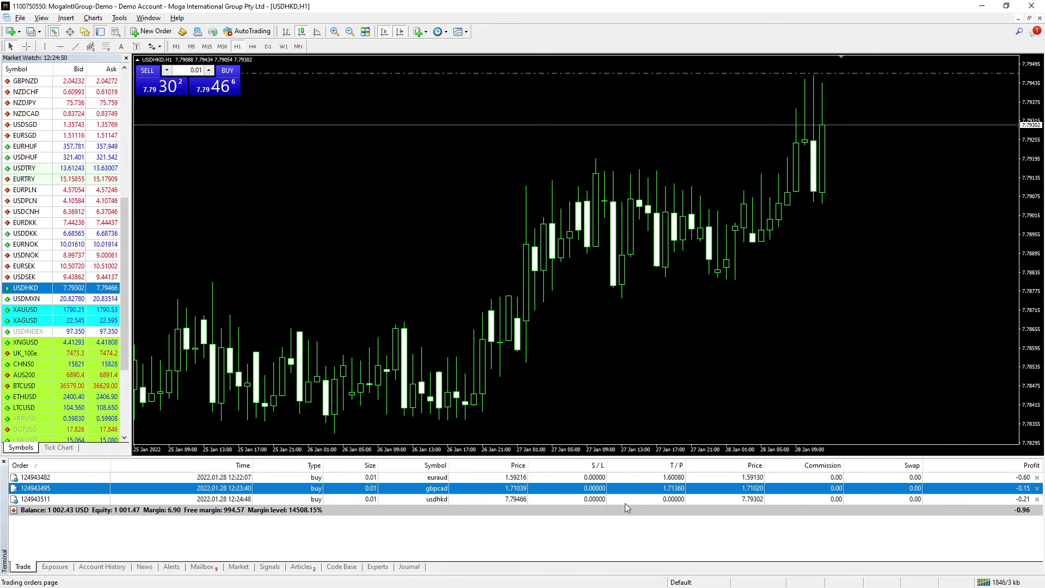
pyautogui.doubleClick(633, 501)
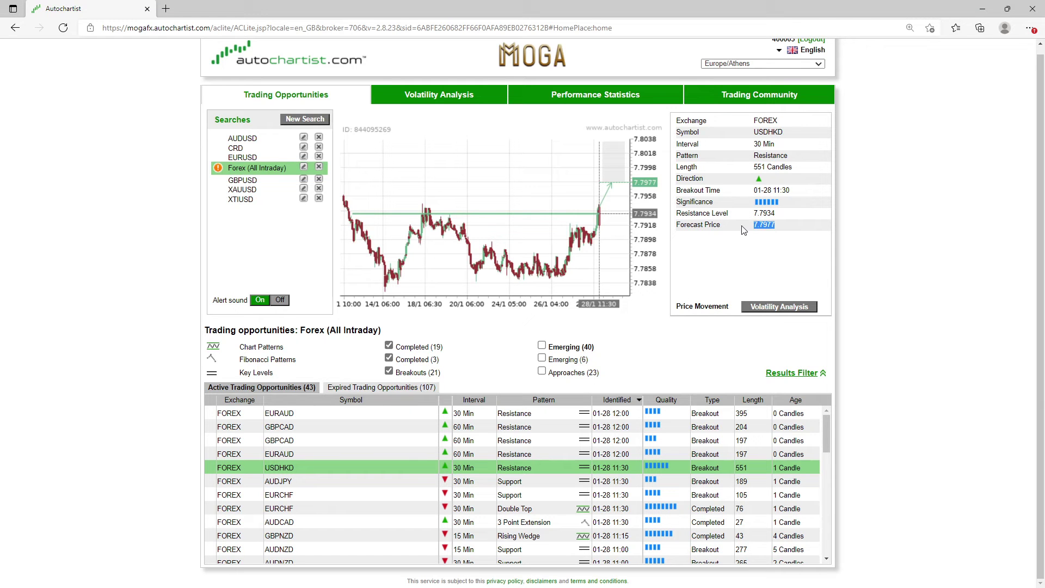
# Give the USDHKD buy a 7.79770 take profit and stretch the chart's price scale vertically.
pyautogui.hotkey('alt', 'Tab')
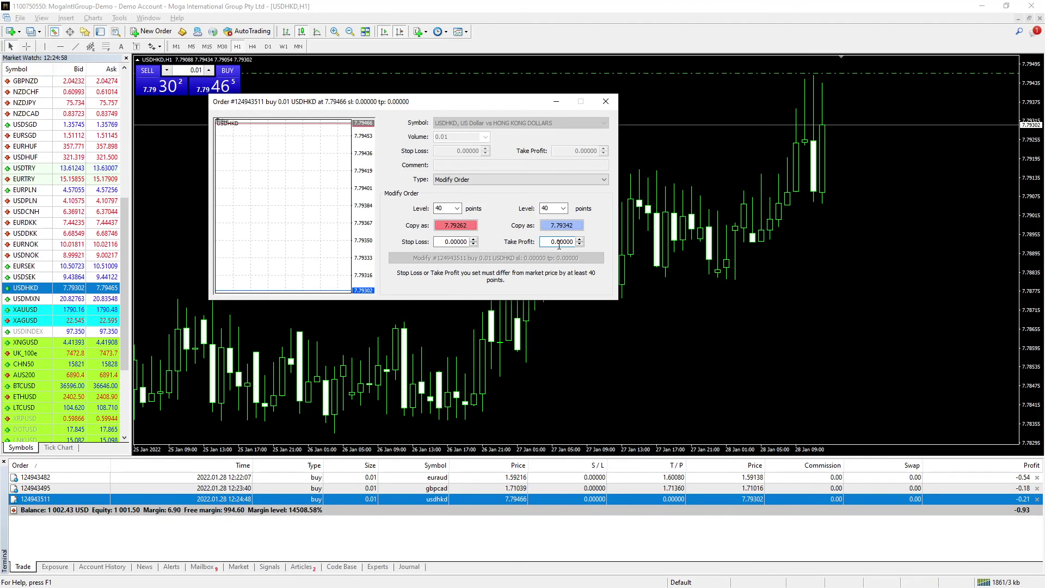
pyautogui.hotkey('alt', 'Tab')
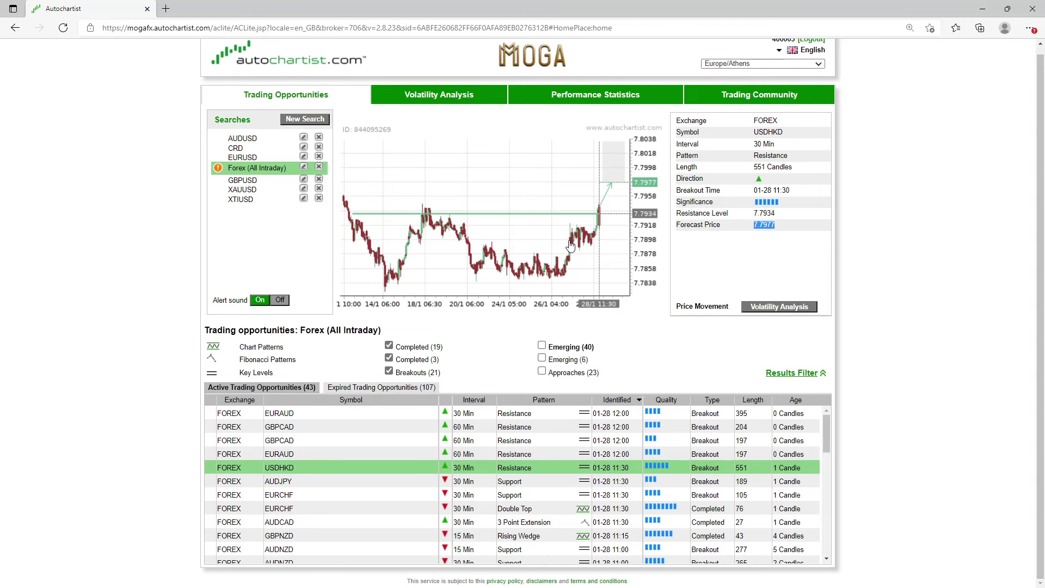
pyautogui.hotkey('alt', 'Tab')
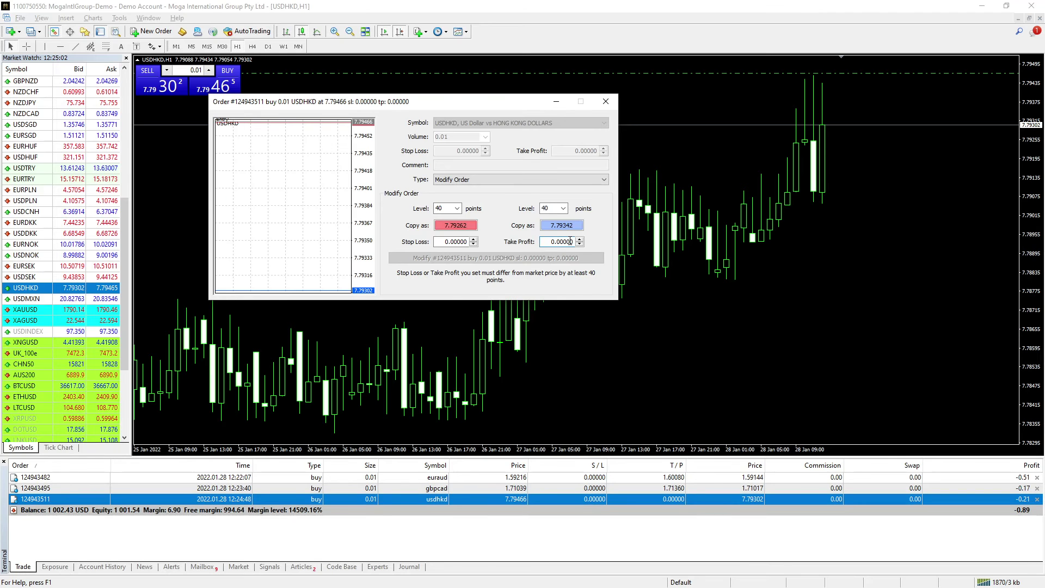
pyautogui.write('7')
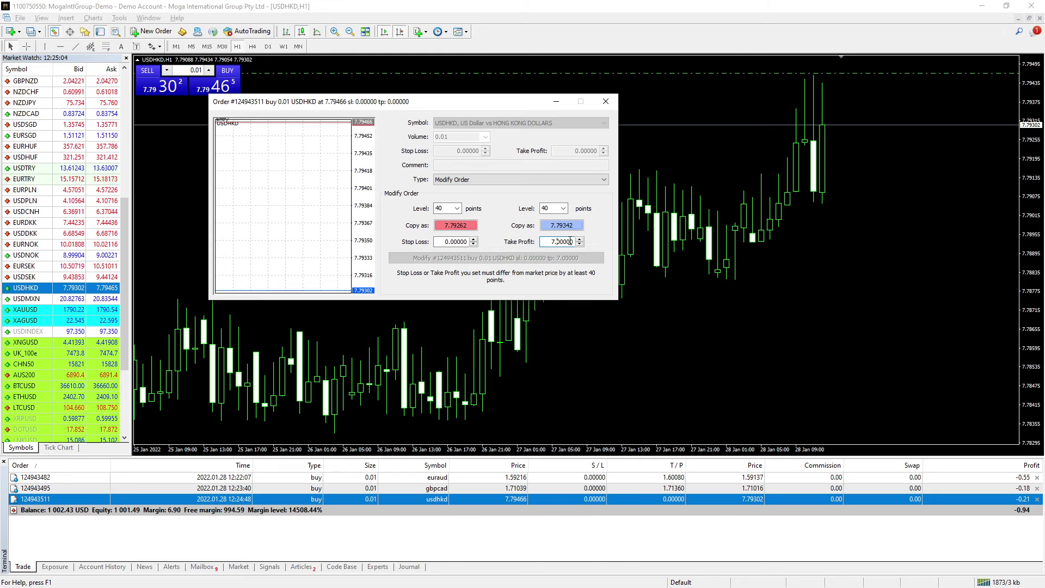
pyautogui.hotkey('alt', 'Tab')
pyautogui.hotkey('alt', 'Tab')
pyautogui.write('7977')
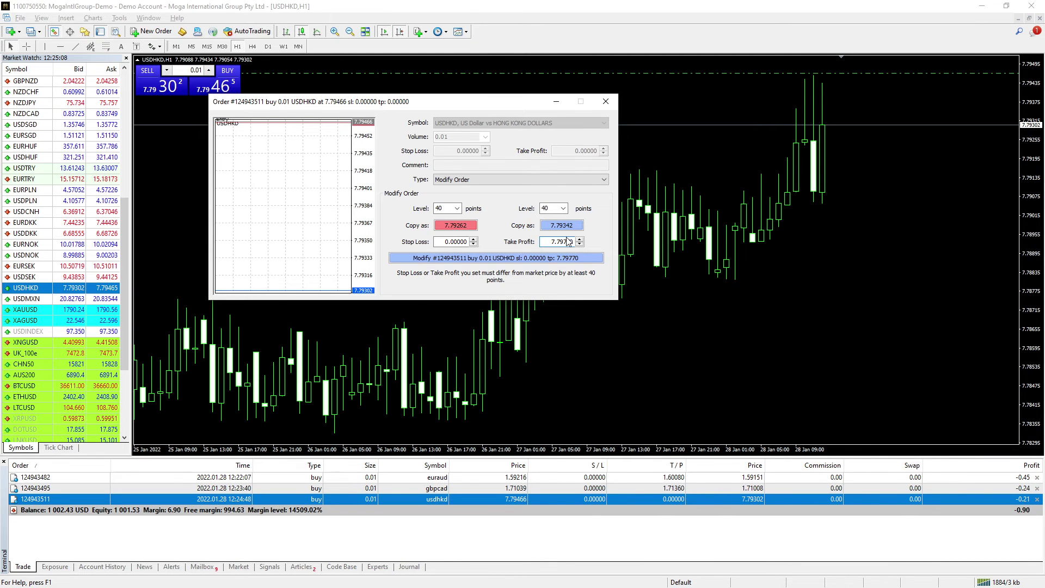
pyautogui.click(553, 257)
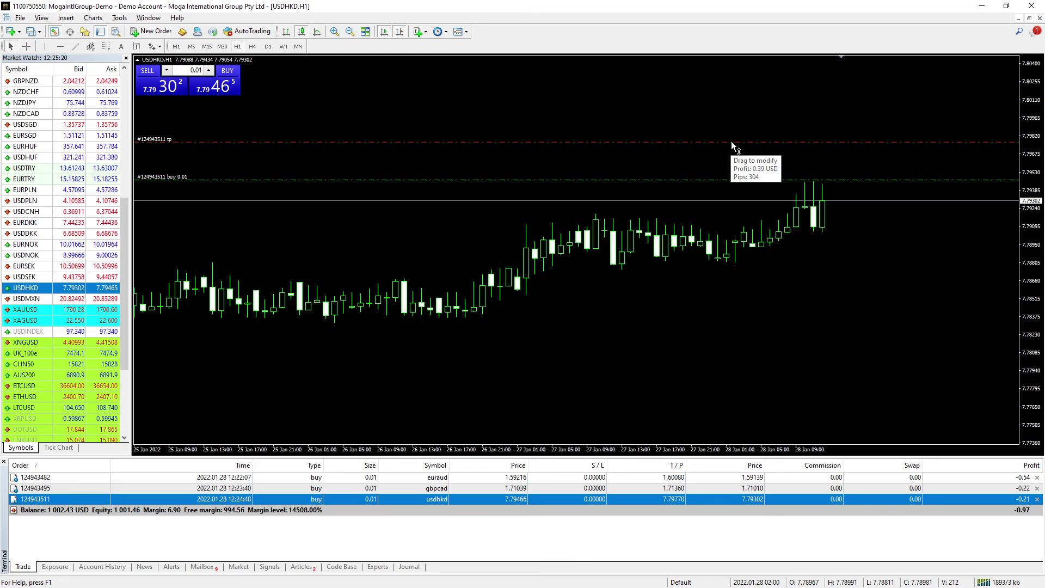
pyautogui.moveTo(1033, 299); pyautogui.dragTo(1028, 150)
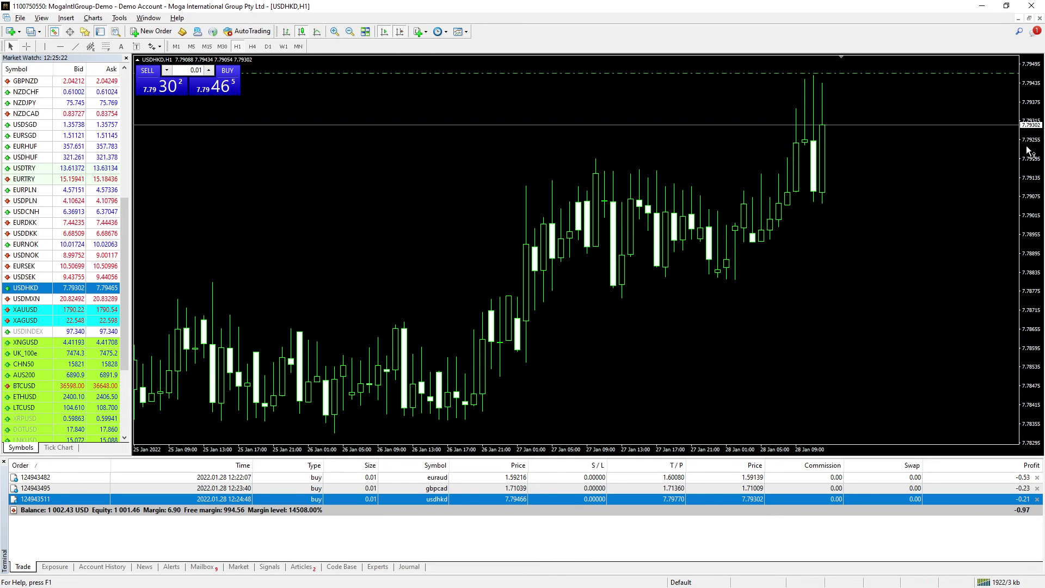
# Select the GBPCAD order in the Trade tab to display its chart.
pyautogui.click(553, 491)
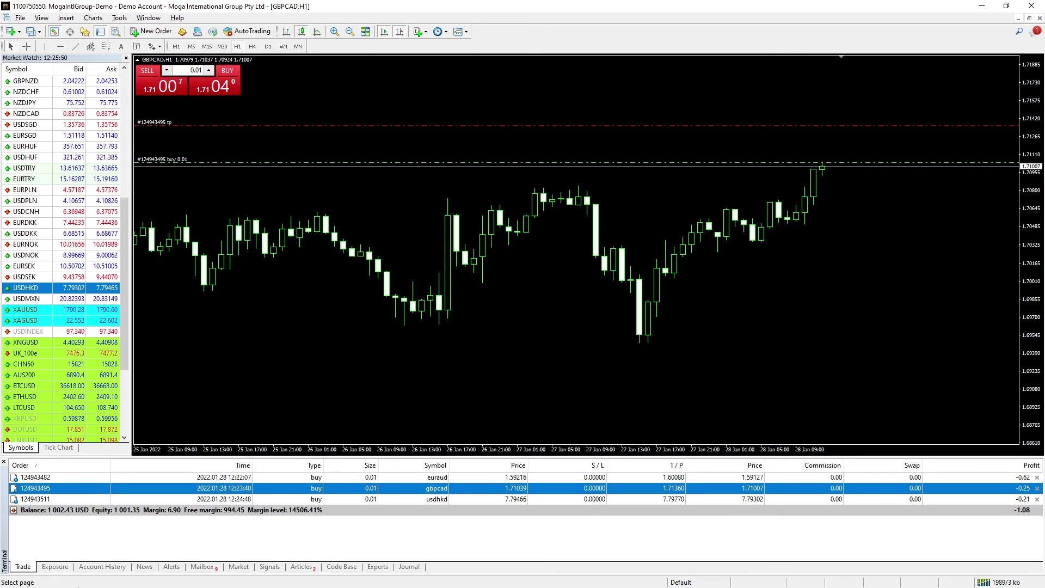
pyautogui.click(90, 569)
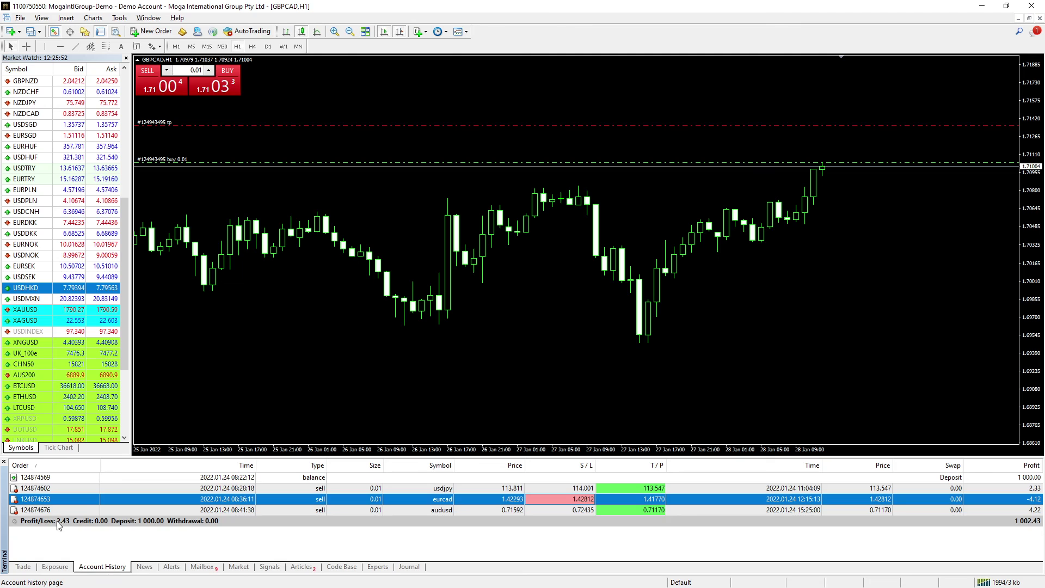
pyautogui.click(23, 567)
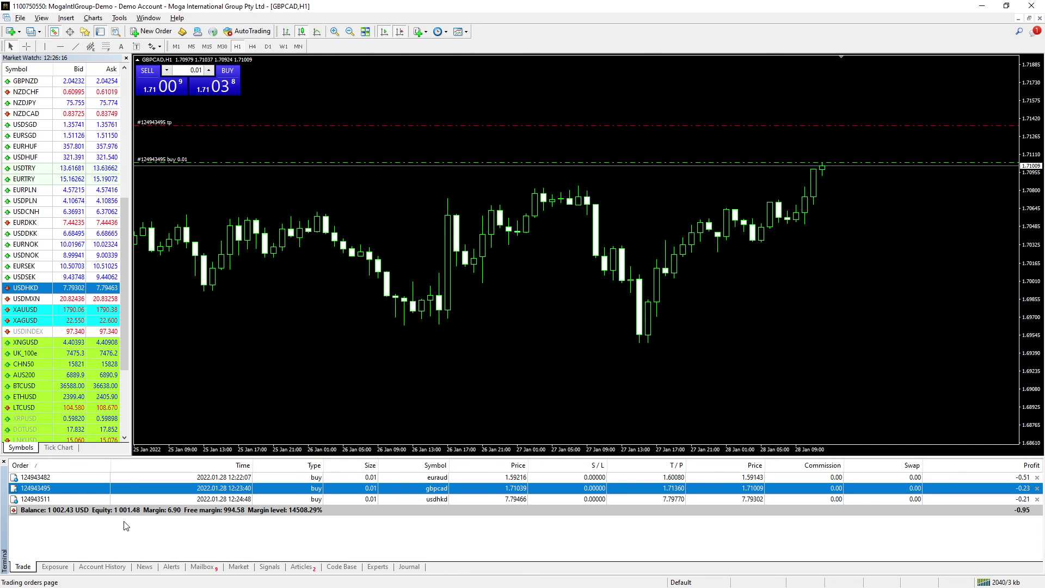
pyautogui.click(102, 567)
pyautogui.click(177, 477)
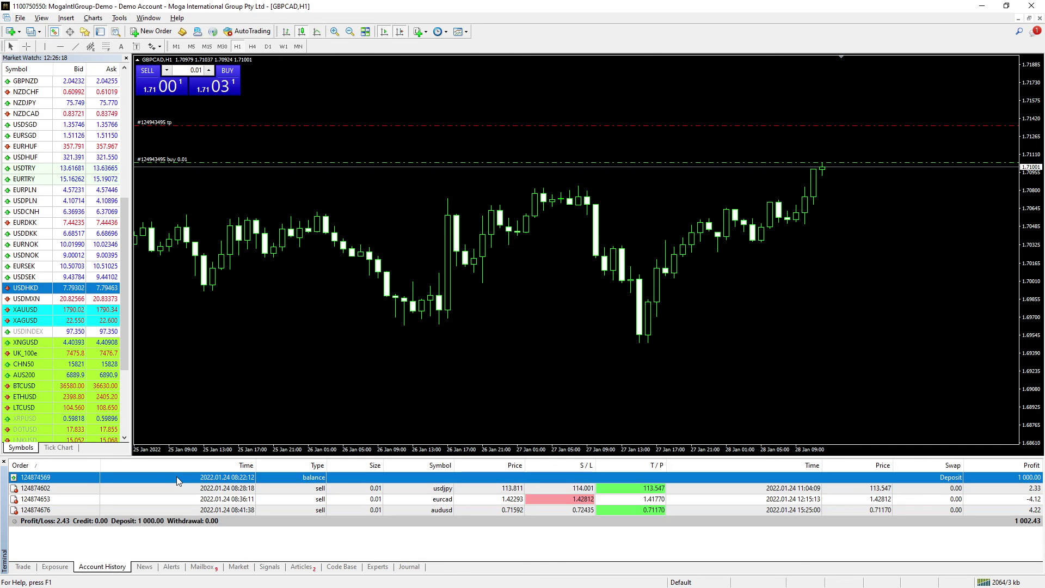
pyautogui.click(24, 567)
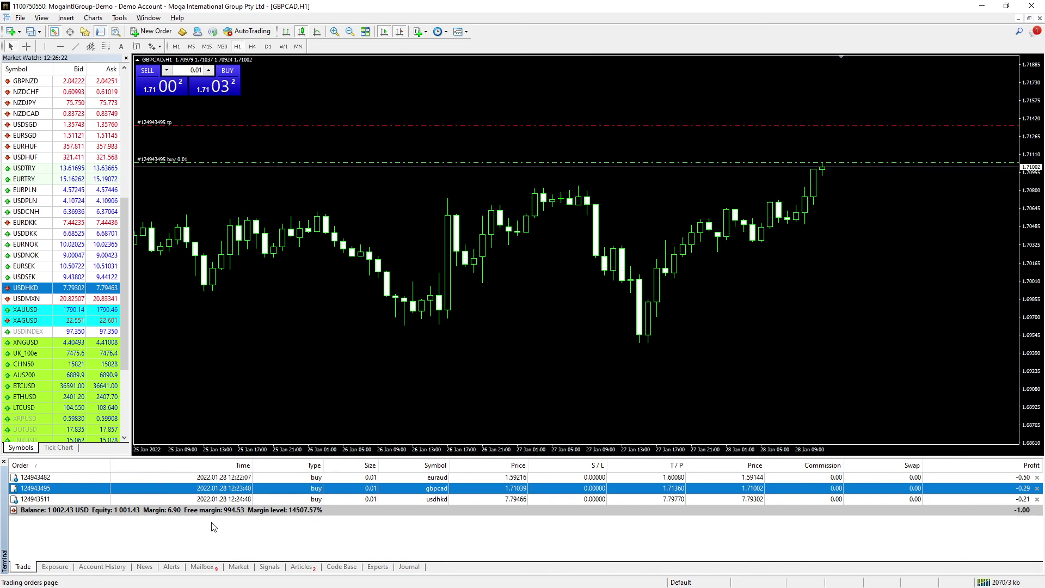